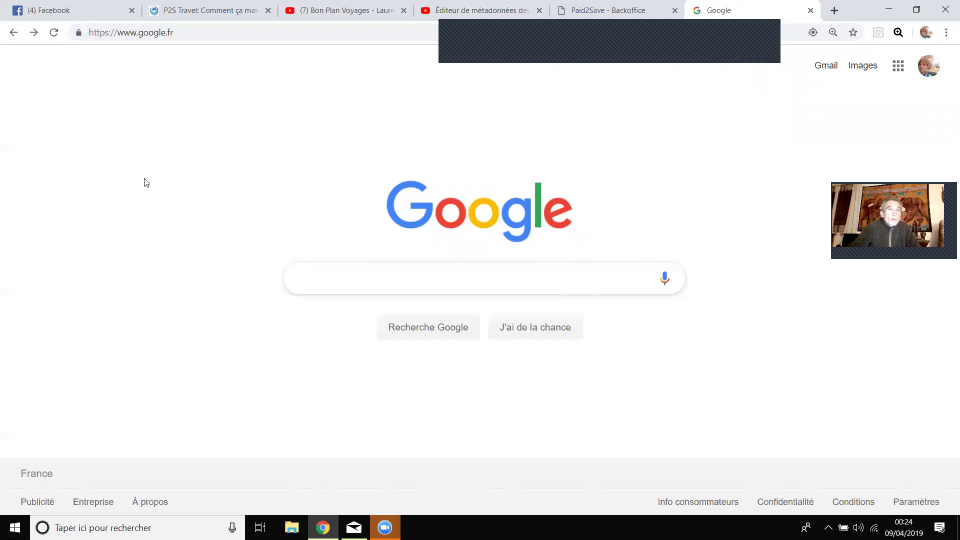
# Replace Google with the pasted P2S Travel sponsor referral link and load it.
pyautogui.click(177, 33)
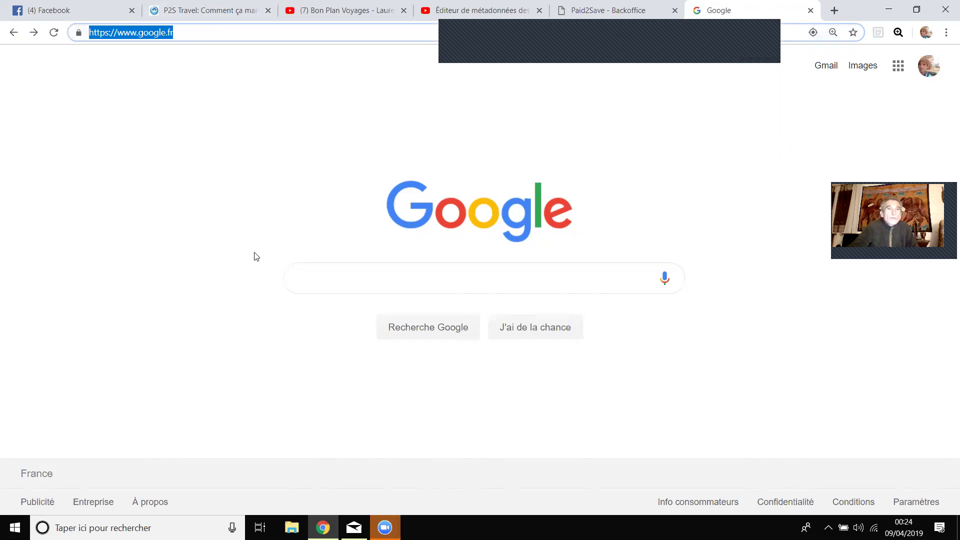
pyautogui.rightClick(152, 33)
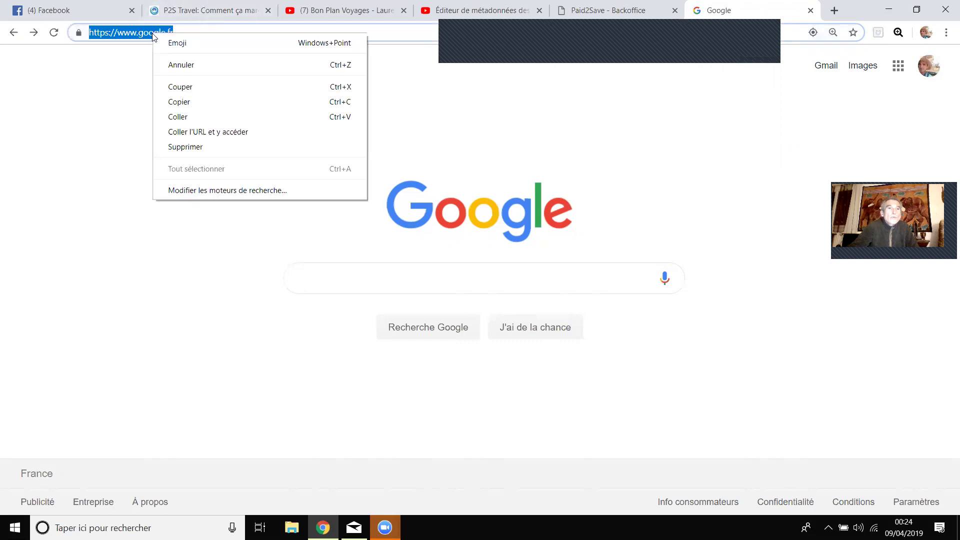
pyautogui.click(189, 116)
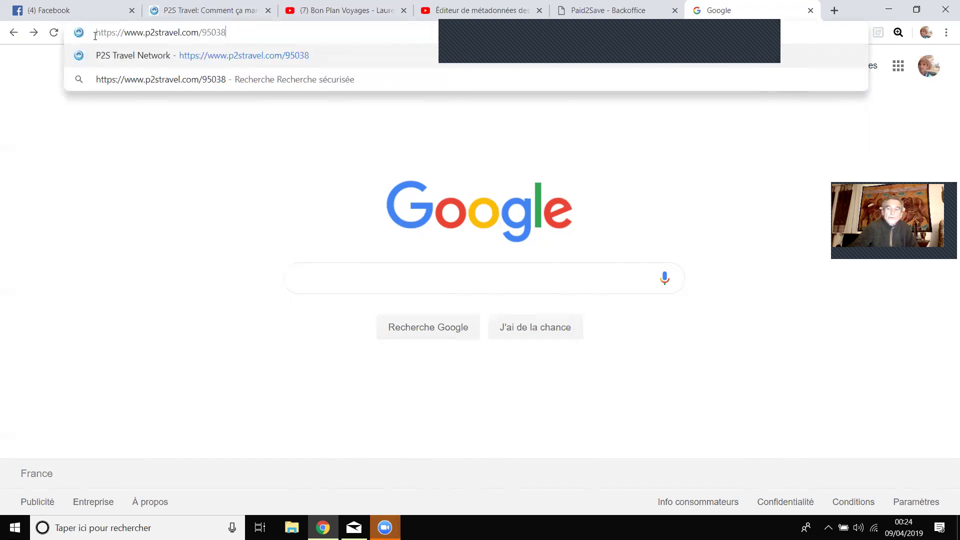
pyautogui.press('Return')
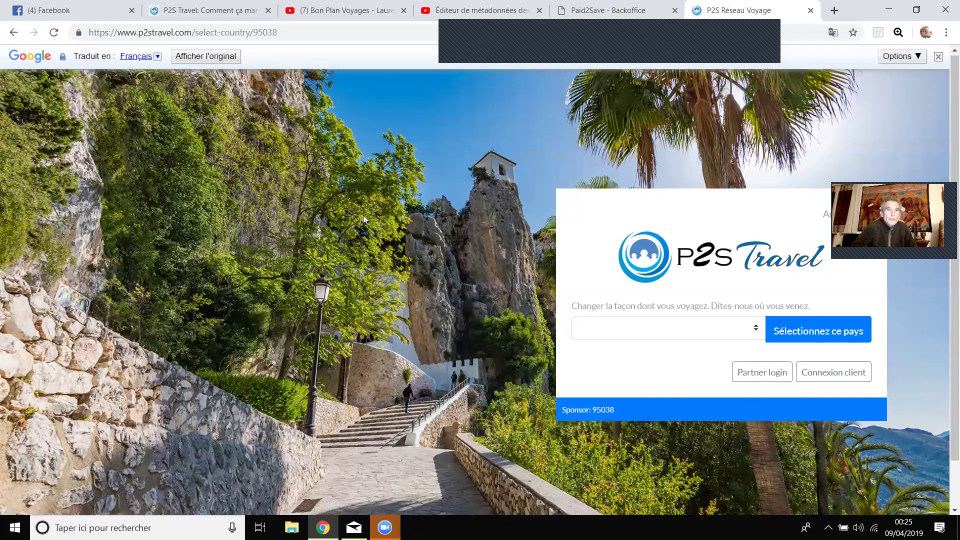
# Keep French as the Google Translate language for the page.
pyautogui.scroll(-1, 320, 250)
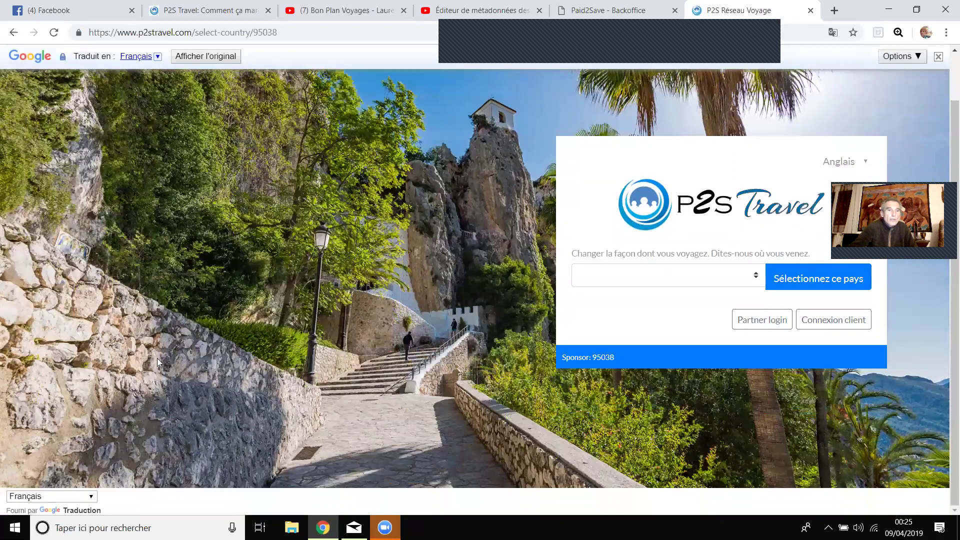
pyautogui.click(64, 497)
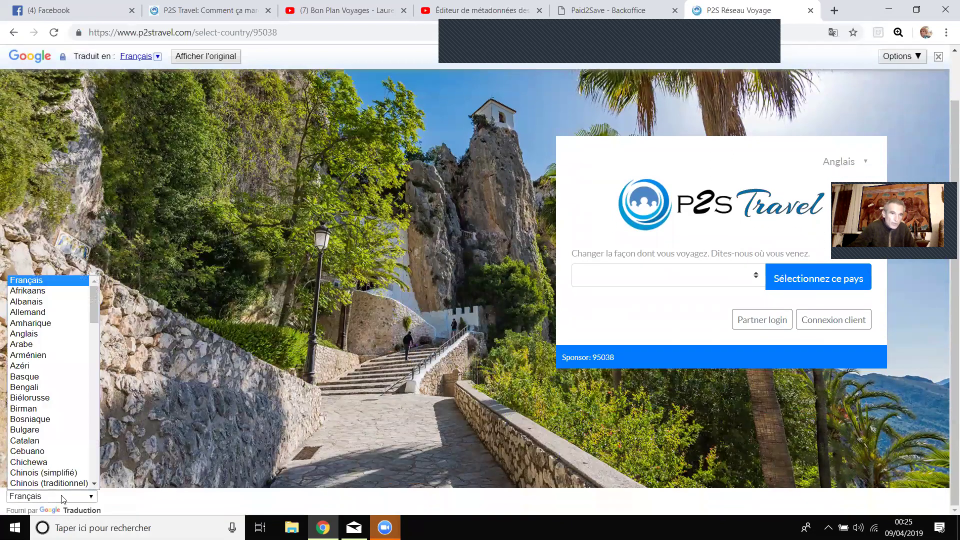
pyautogui.click(47, 280)
pyautogui.scroll(1, 325, 230)
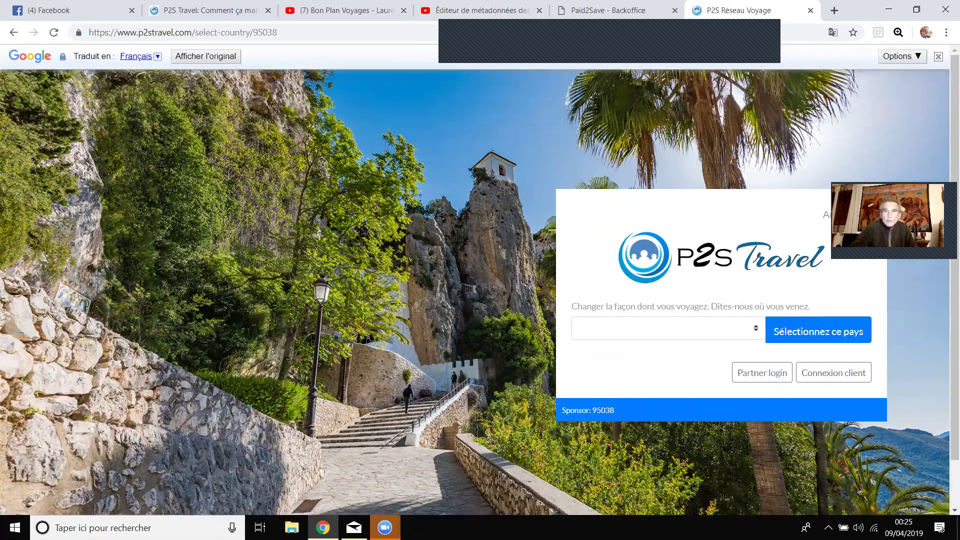
# Select France as the country and open the French P2S Travel site.
pyautogui.click(624, 333)
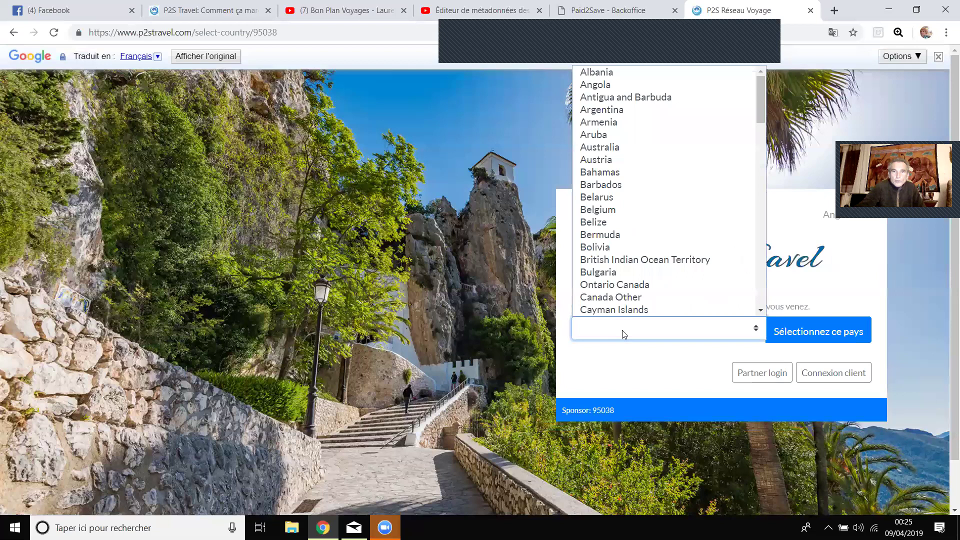
pyautogui.scroll(-3, 636, 229)
pyautogui.scroll(-3, 635, 230)
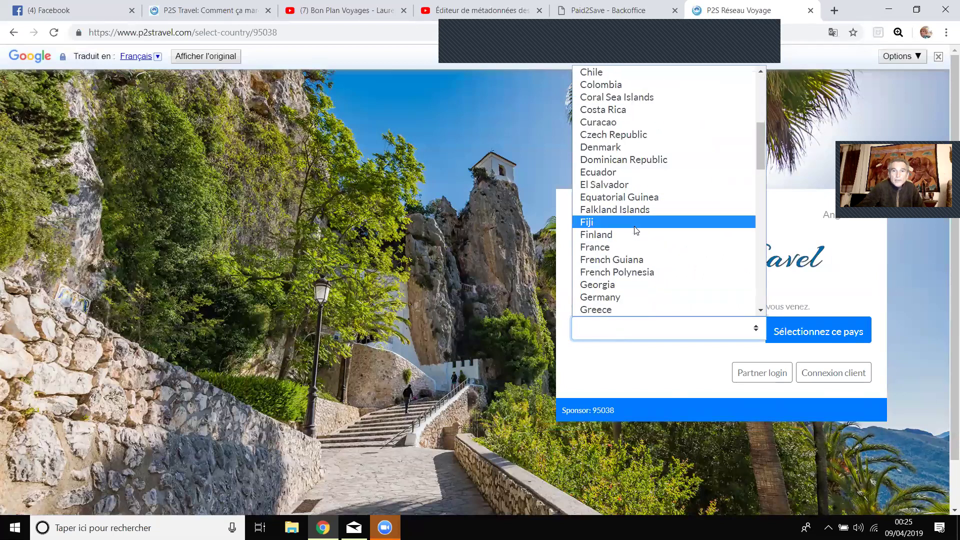
pyautogui.click(605, 246)
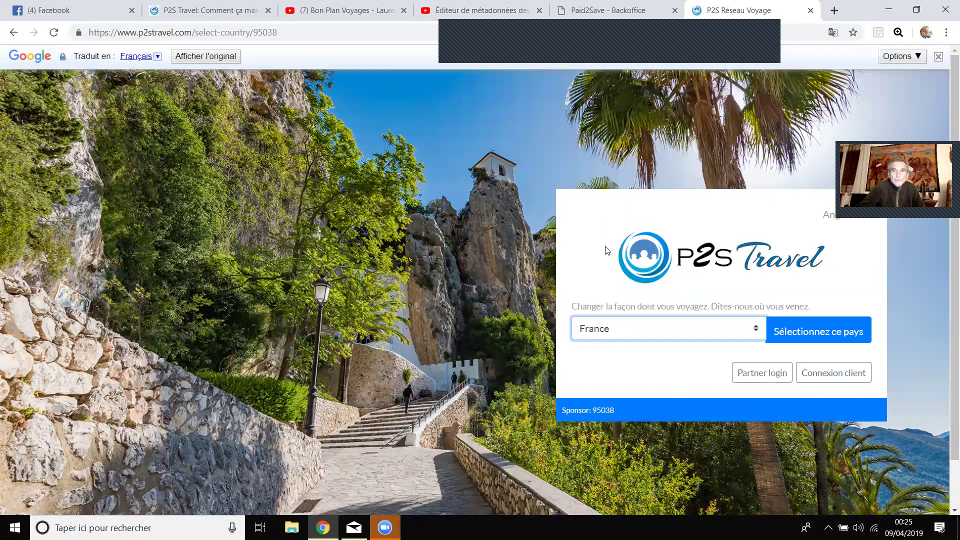
pyautogui.click(804, 334)
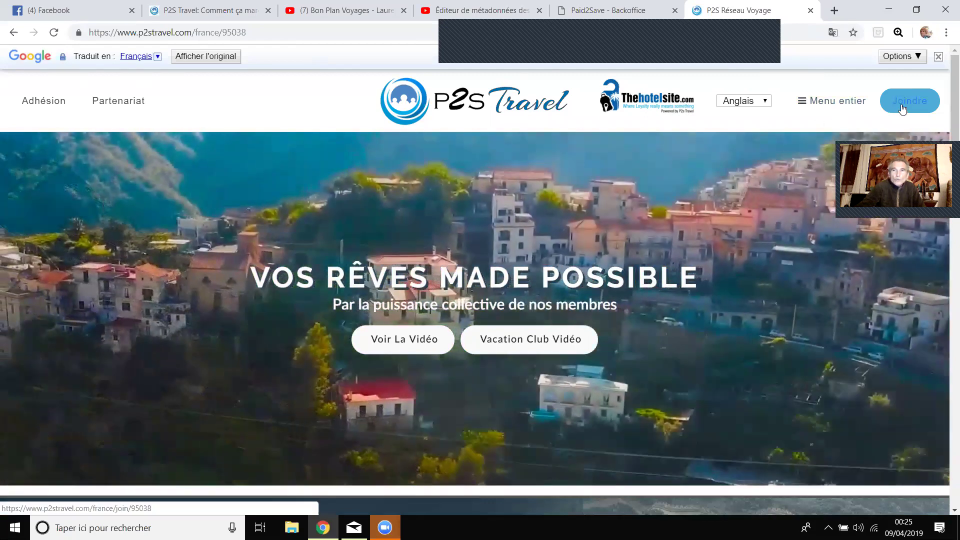
# Go to the Joindre page and scroll down to the monthly, annual and free plan cards.
pyautogui.click(902, 109)
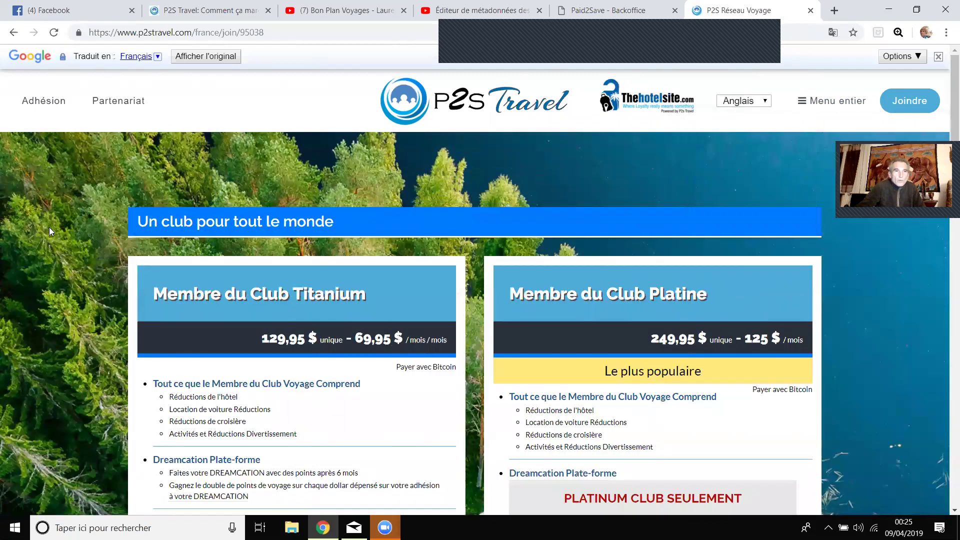
pyautogui.scroll(-1, 49, 227)
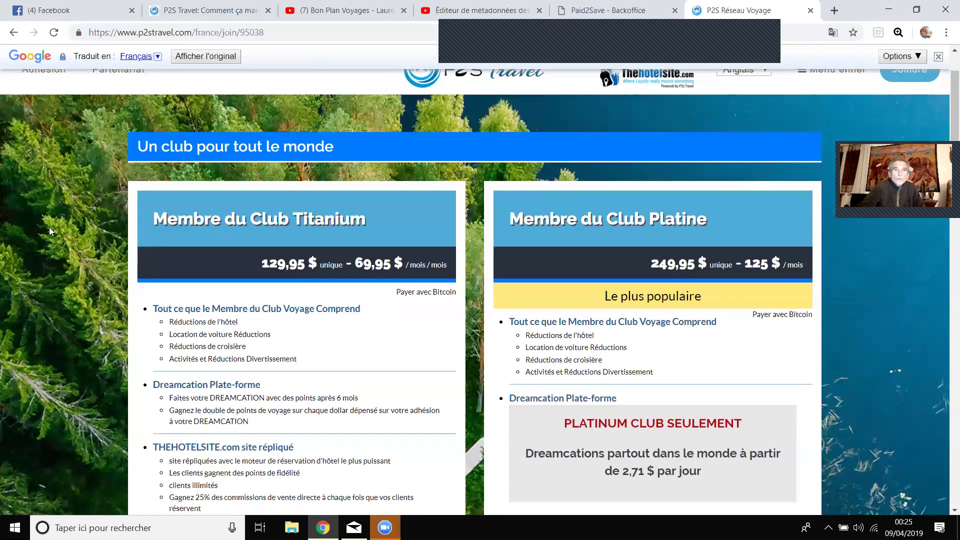
pyautogui.scroll(-1, 49, 227)
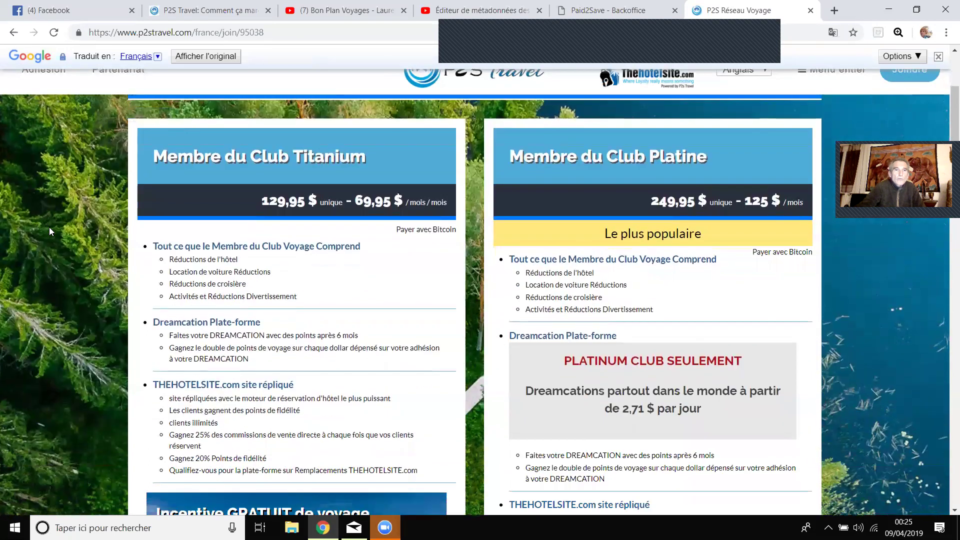
pyautogui.scroll(-10, 510, 250)
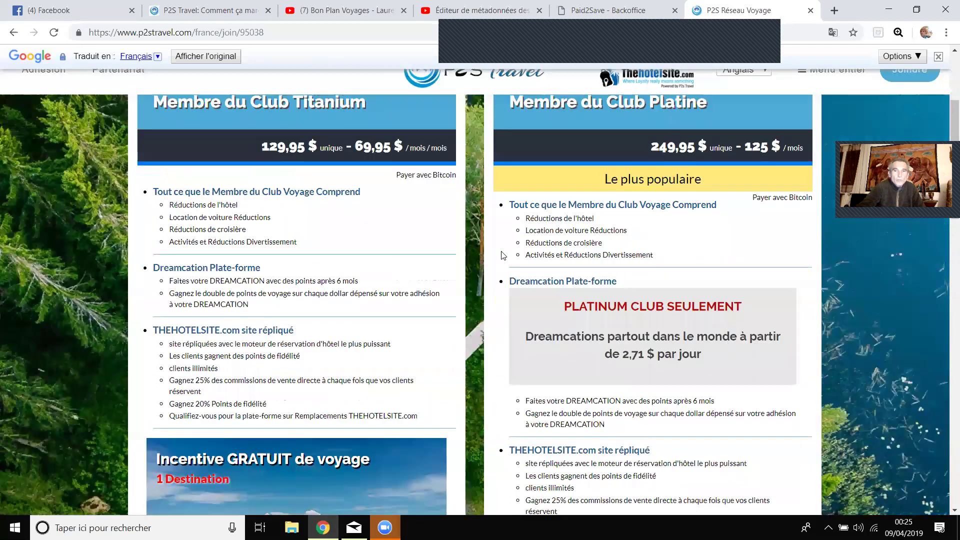
pyautogui.scroll(-4, 502, 250)
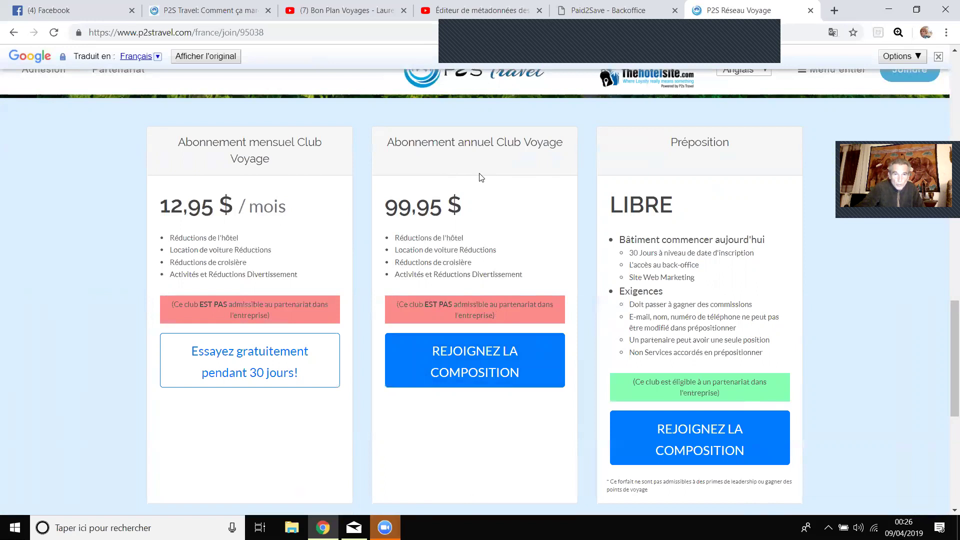
# Join the annual Club Voyage plan, check the prefilled referrer ID and reach the personal information fields.
pyautogui.click(475, 374)
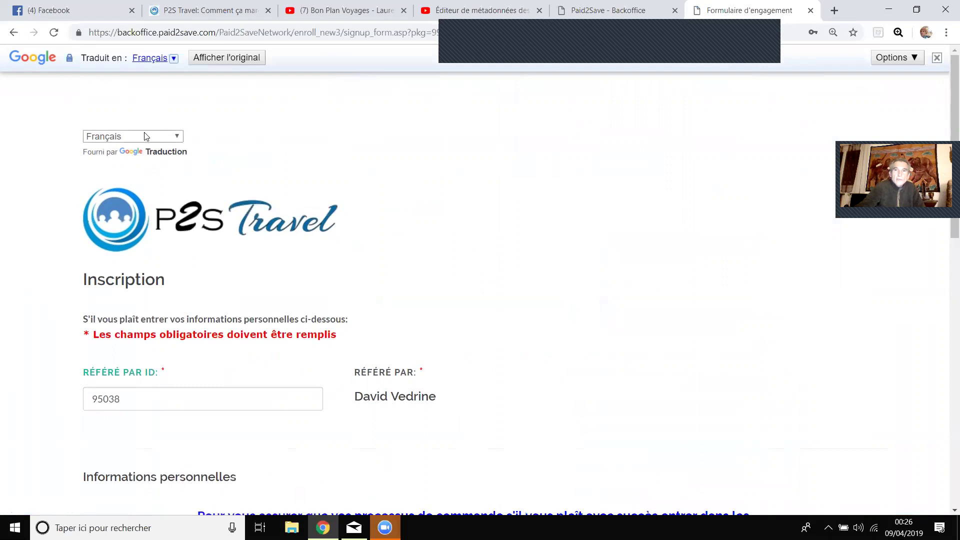
pyautogui.scroll(-4, 429, 164)
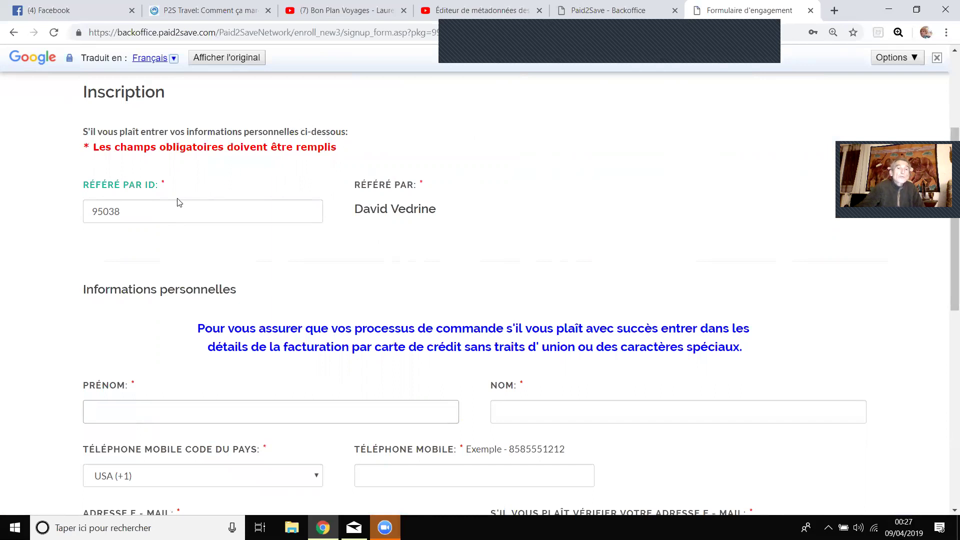
pyautogui.click(127, 215)
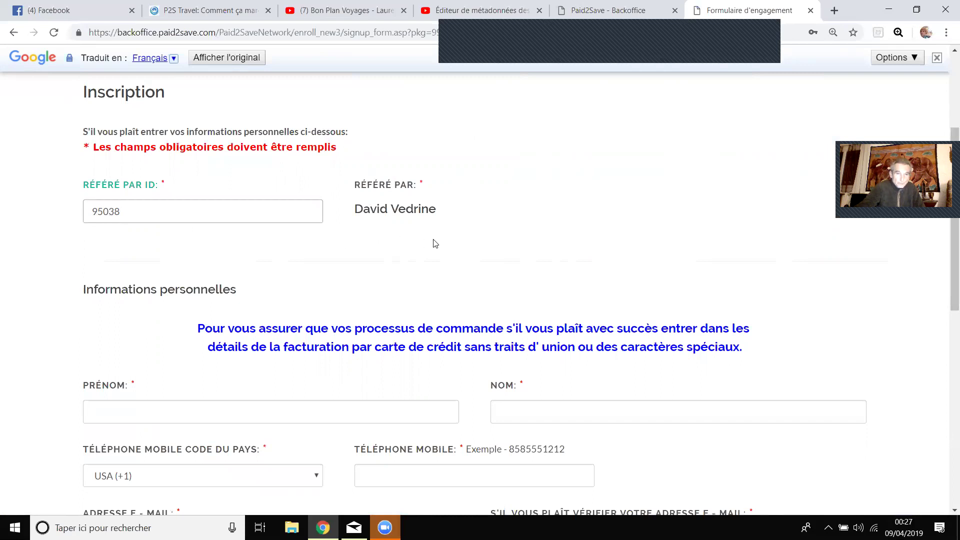
pyautogui.scroll(-1, 432, 242)
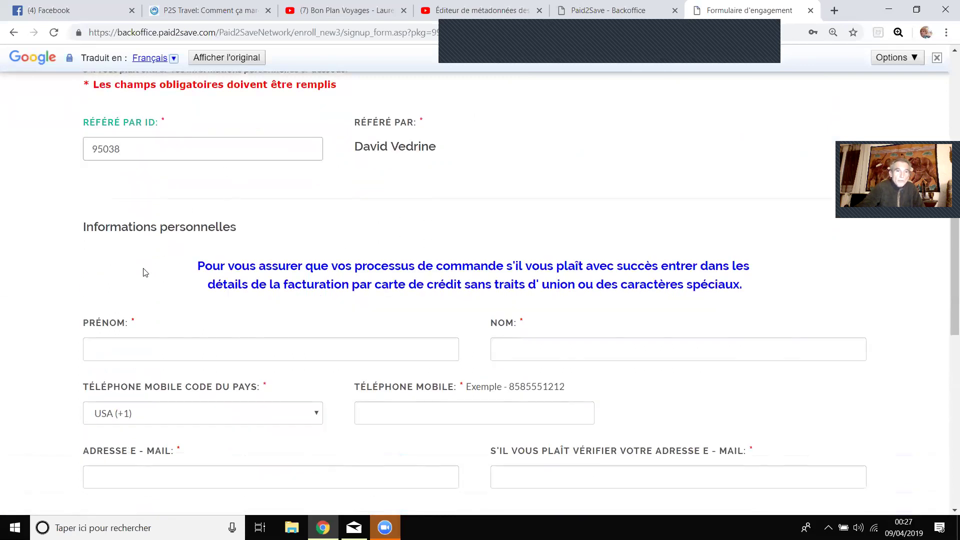
pyautogui.scroll(-2, 145, 270)
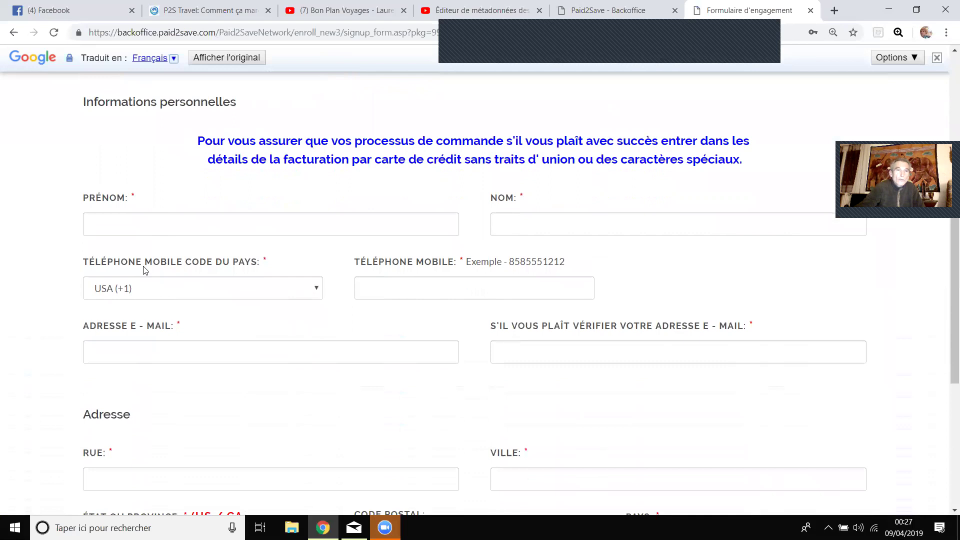
pyautogui.scroll(-1, 145, 271)
pyautogui.click(167, 164)
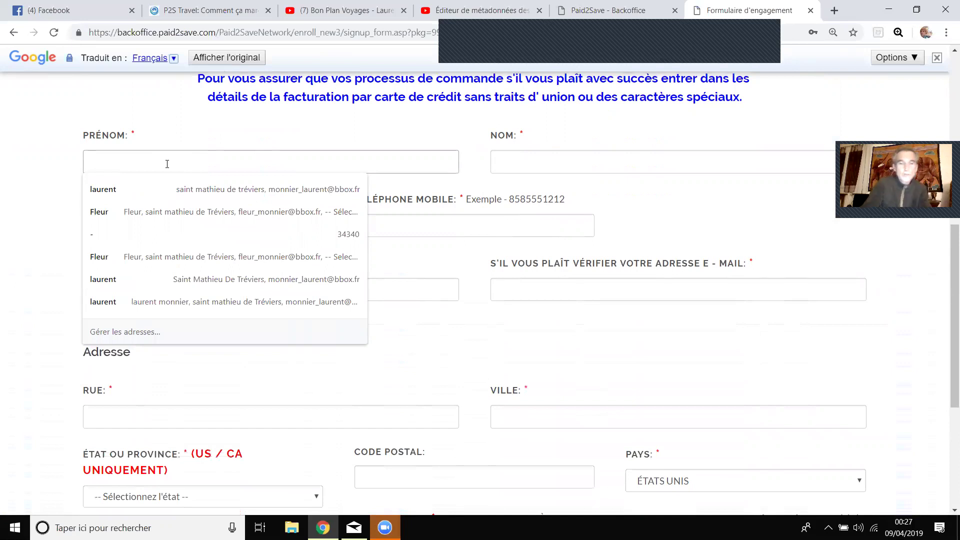
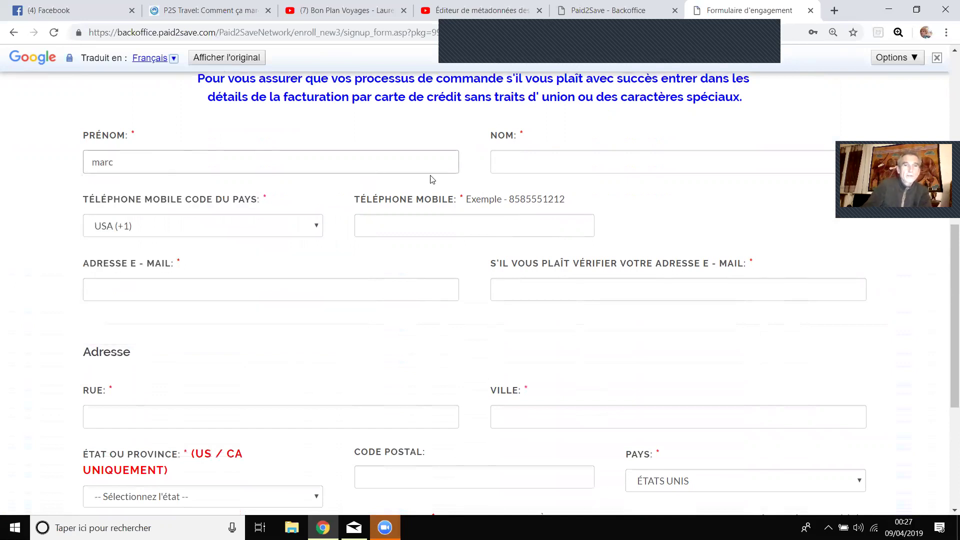
# Enter the member's first and last name and a France (+33) mobile number.
pyautogui.click(543, 165)
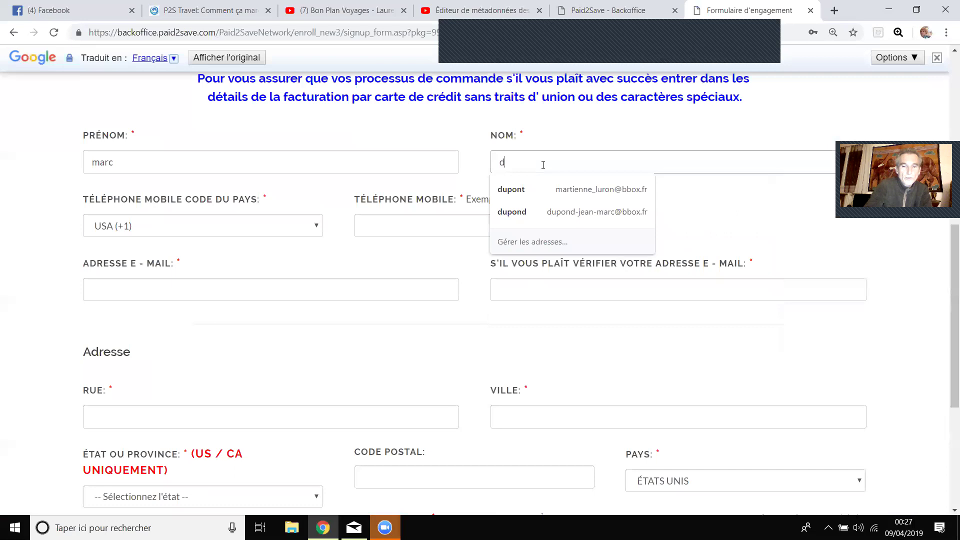
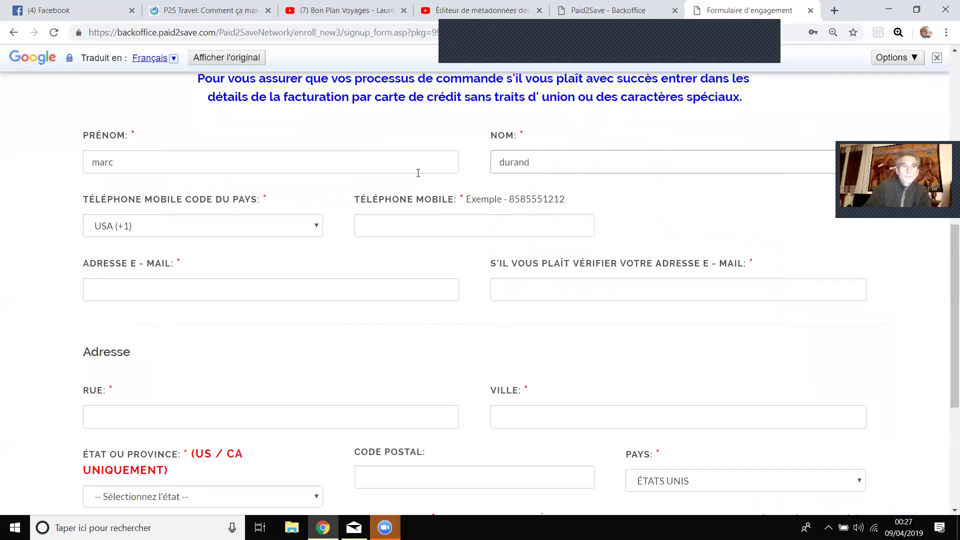
pyautogui.scroll(-1, 418, 173)
pyautogui.click(278, 171)
pyautogui.scroll(-7, 240, 270)
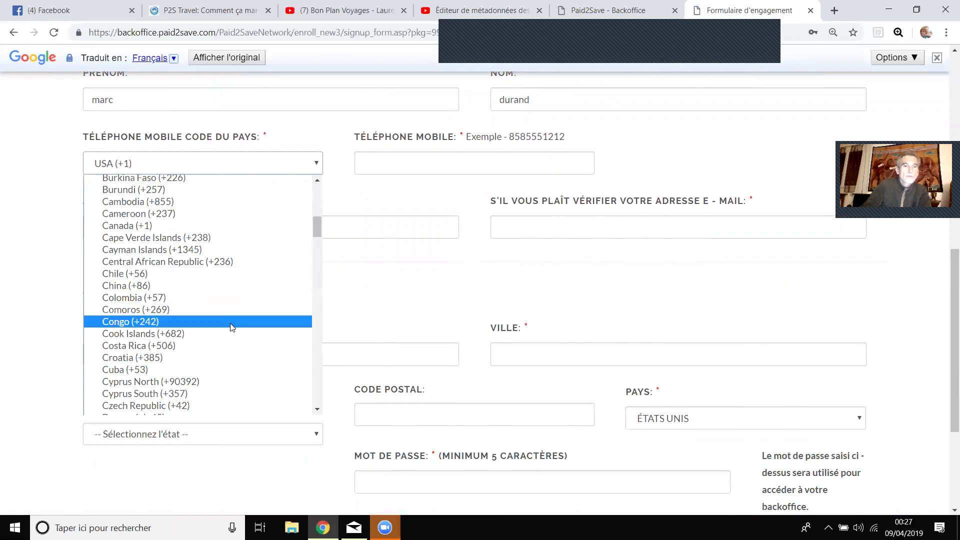
pyautogui.scroll(3, 202, 301)
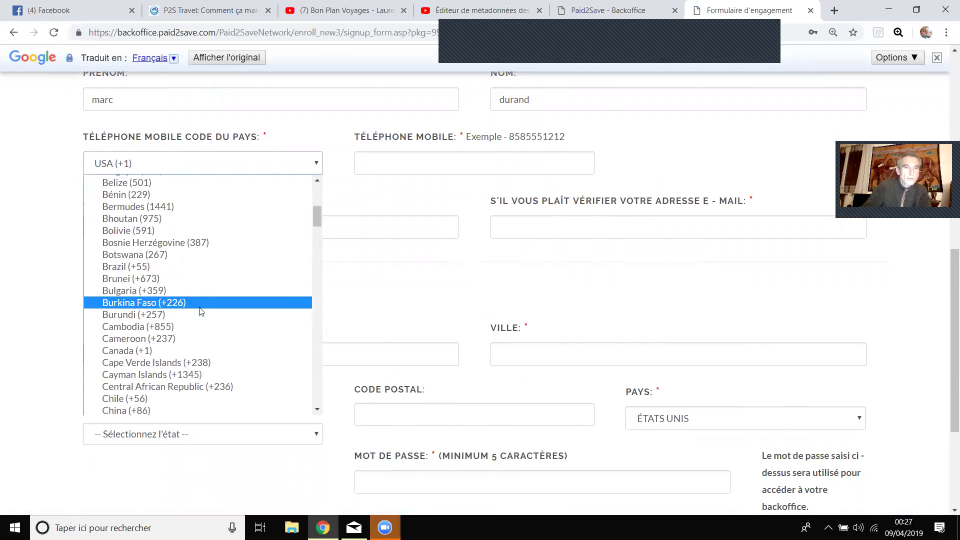
pyautogui.scroll(-3, 191, 322)
pyautogui.scroll(-3, 191, 322)
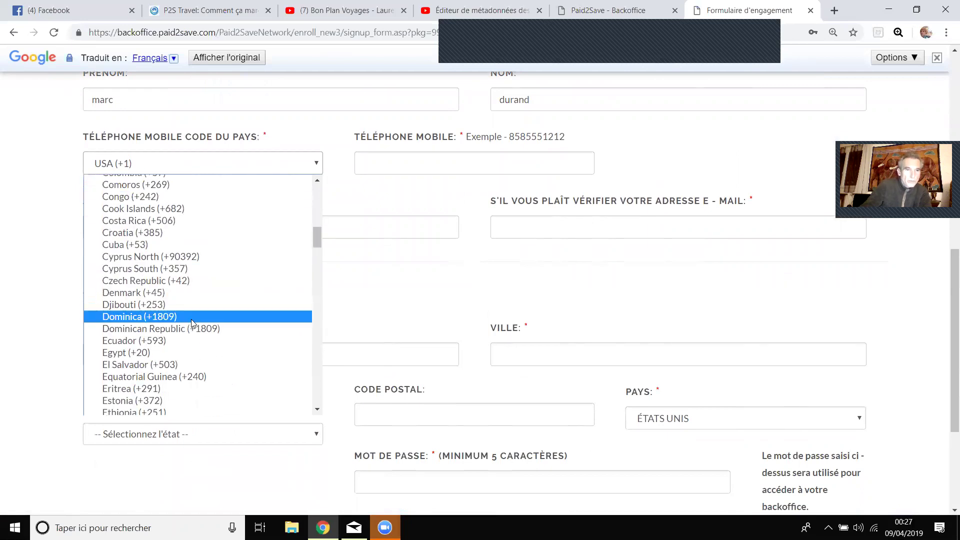
pyautogui.scroll(-3, 191, 320)
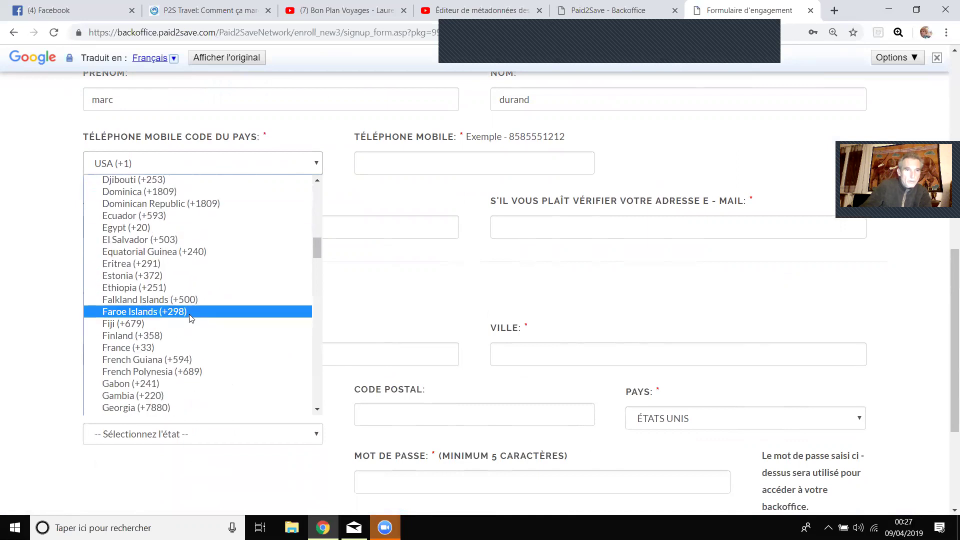
pyautogui.click(180, 346)
pyautogui.click(418, 167)
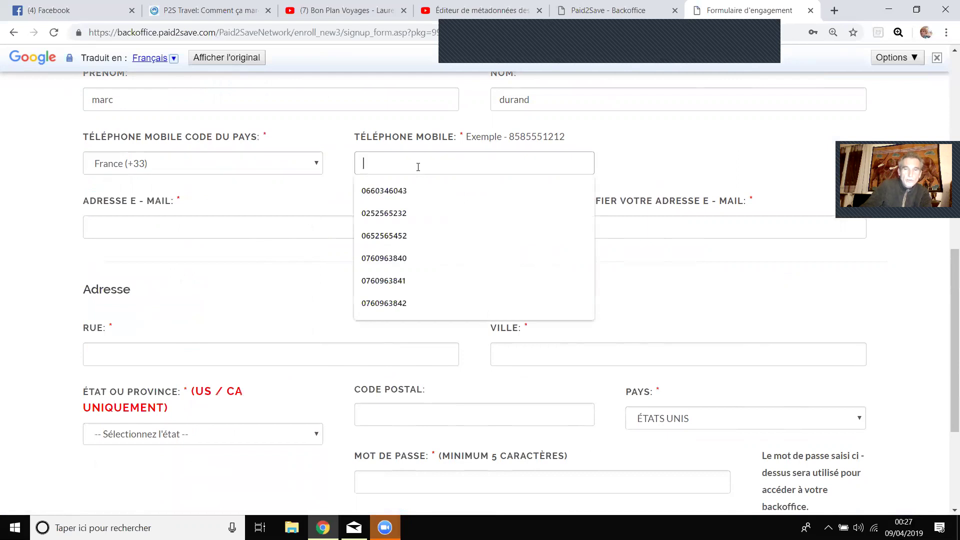
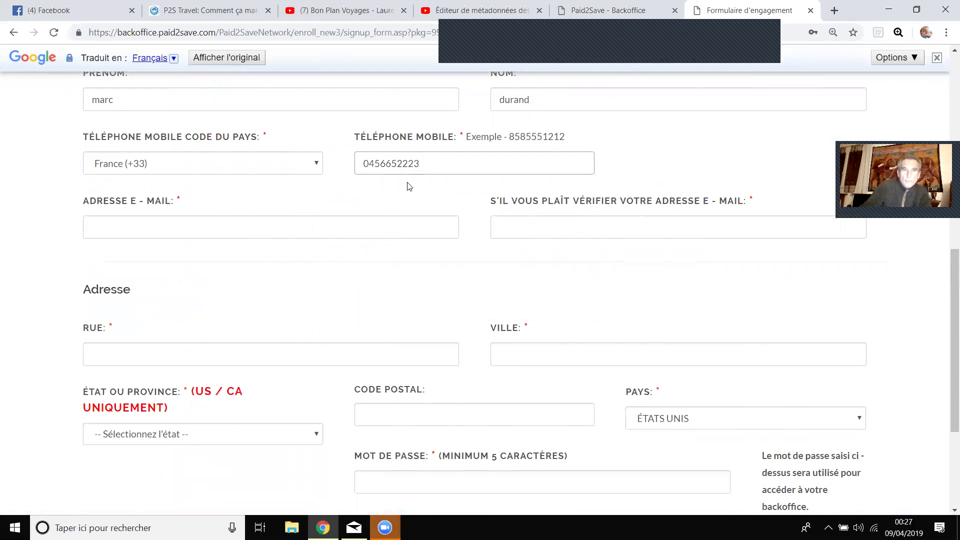
# Fill in the member's e-mail address and its confirmation.
pyautogui.click(243, 227)
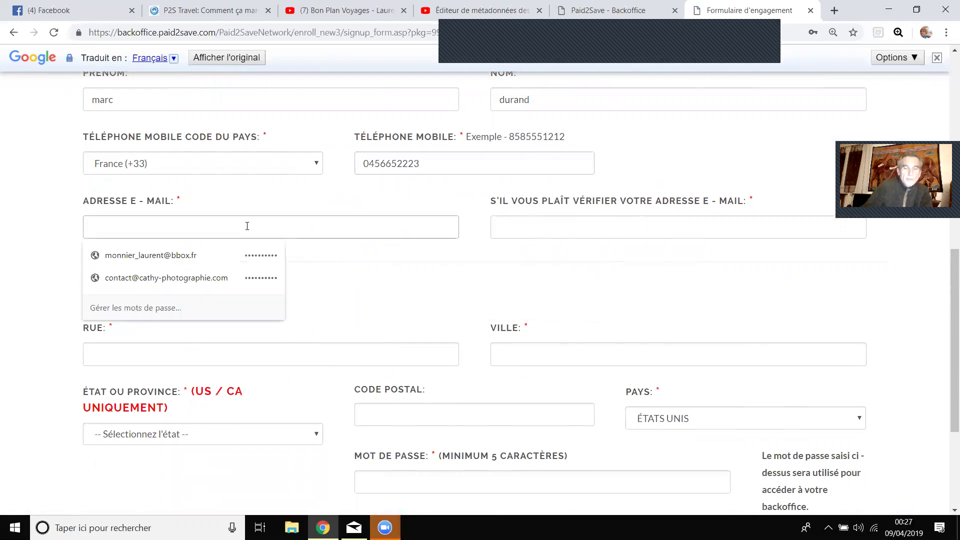
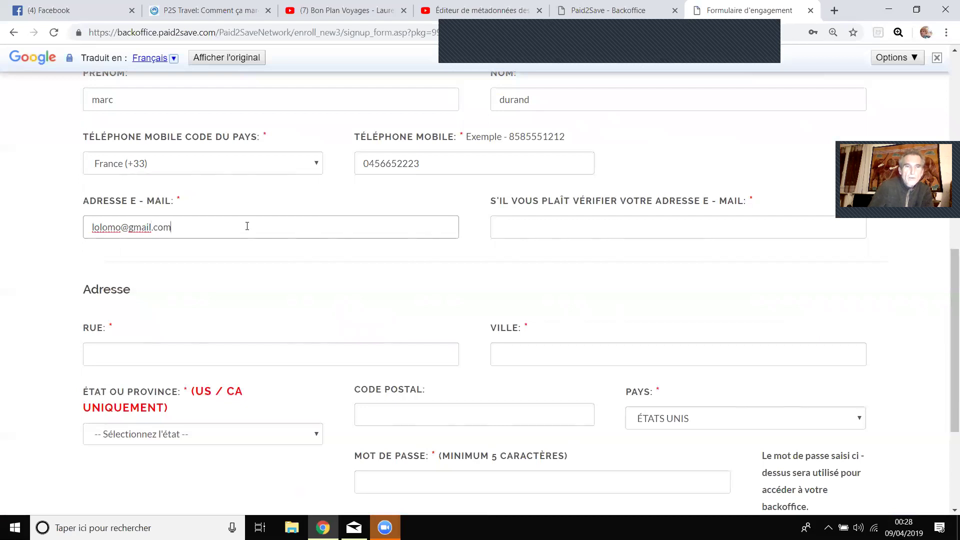
pyautogui.click(532, 229)
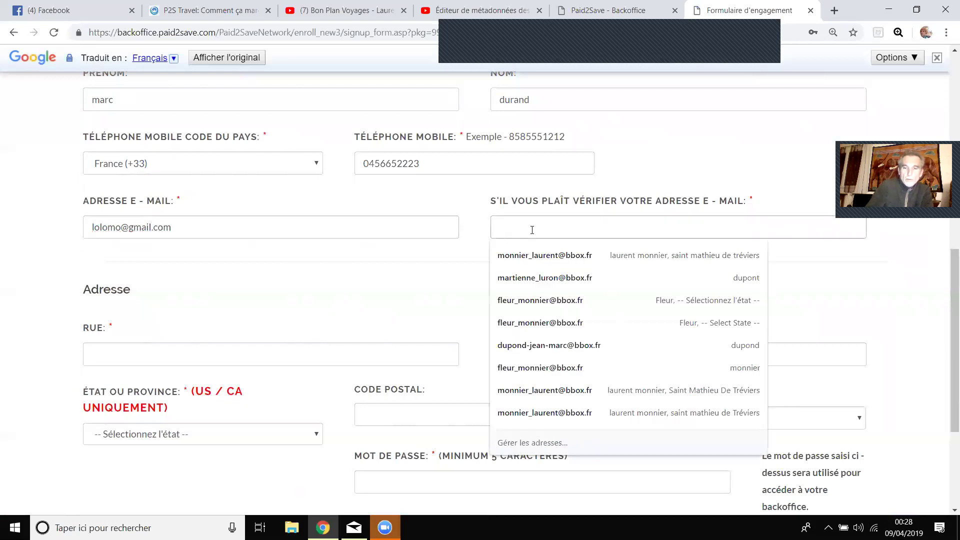
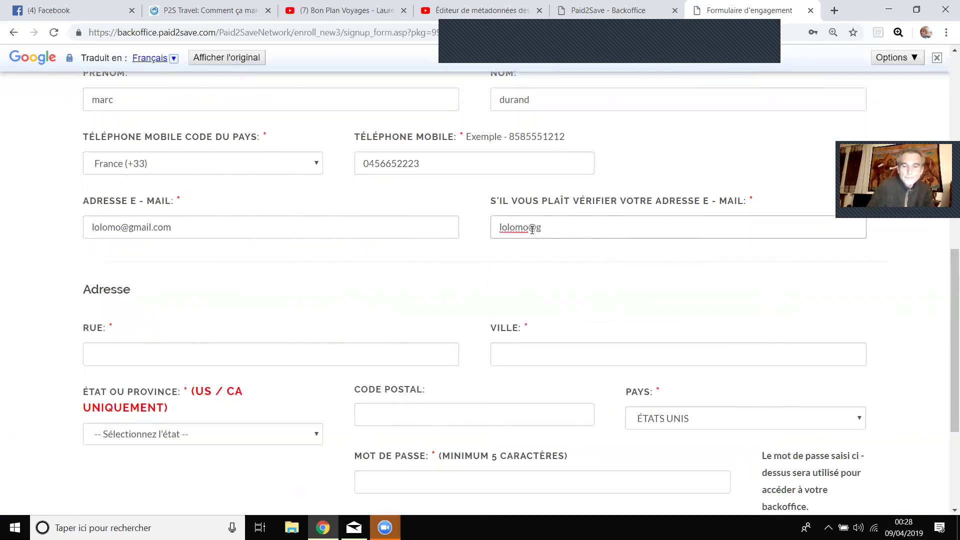
pyautogui.scroll(-3, 462, 216)
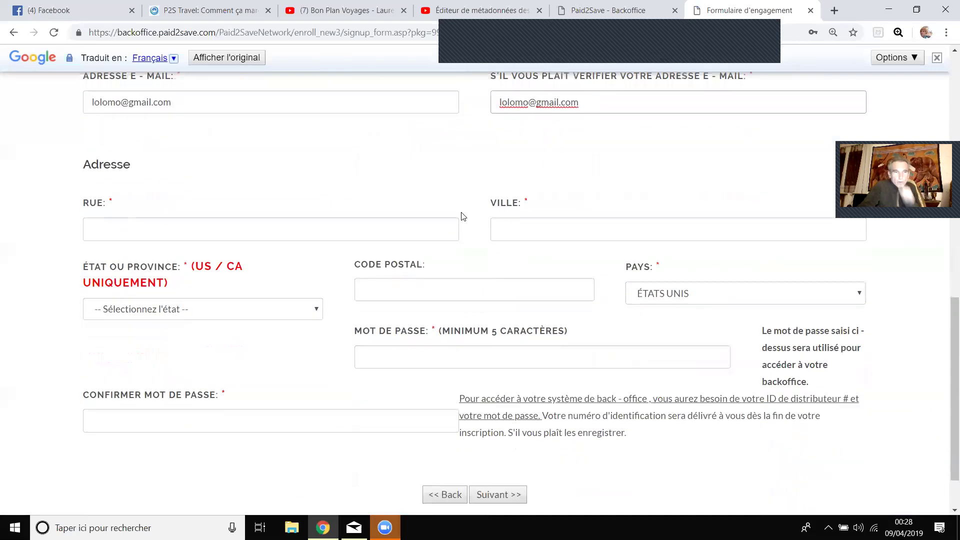
# Enter the member's street address, city and postal code.
pyautogui.click(377, 235)
pyautogui.click(765, 54)
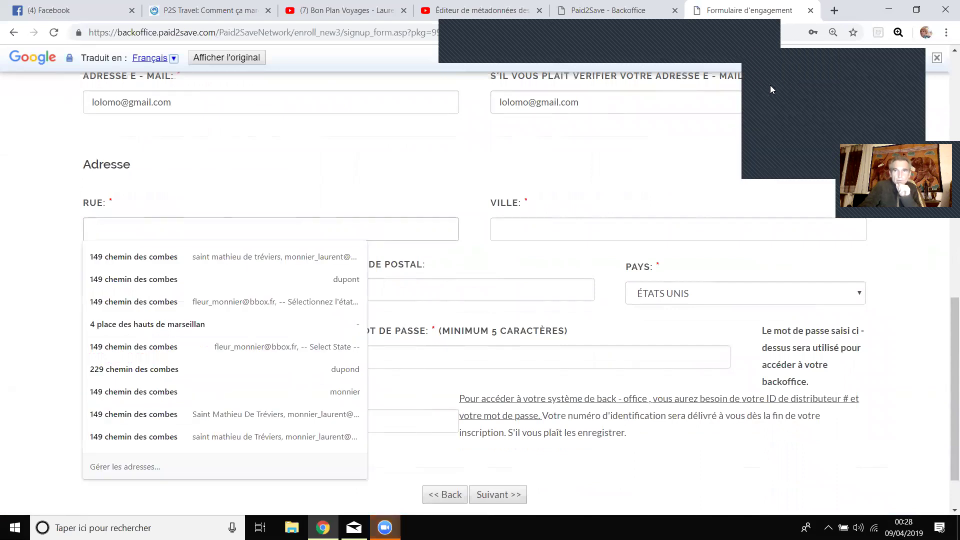
pyautogui.click(770, 89)
pyautogui.click(455, 226)
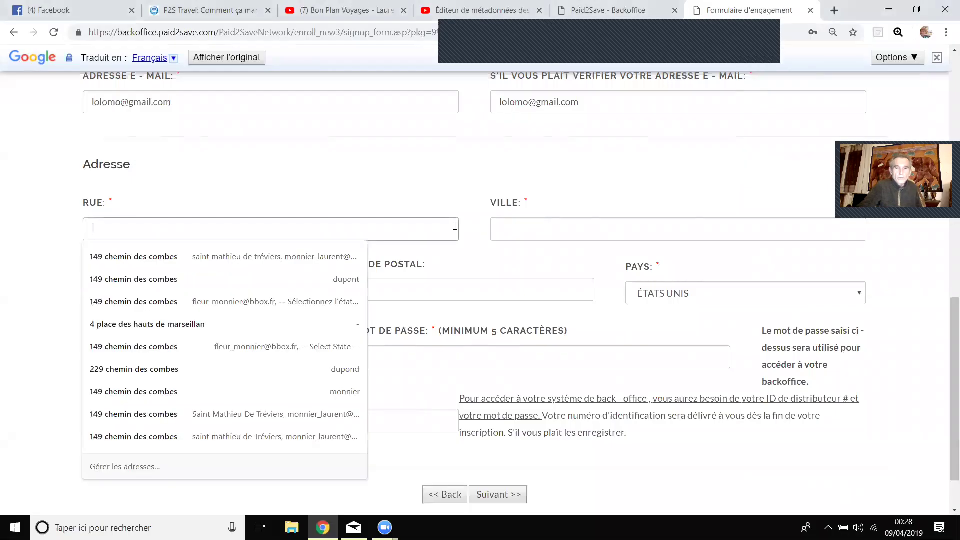
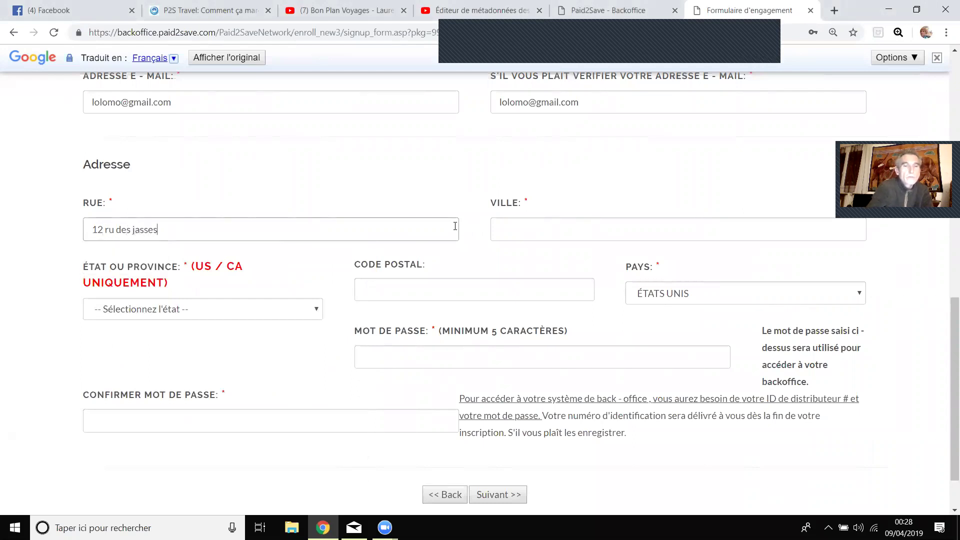
pyautogui.click(606, 227)
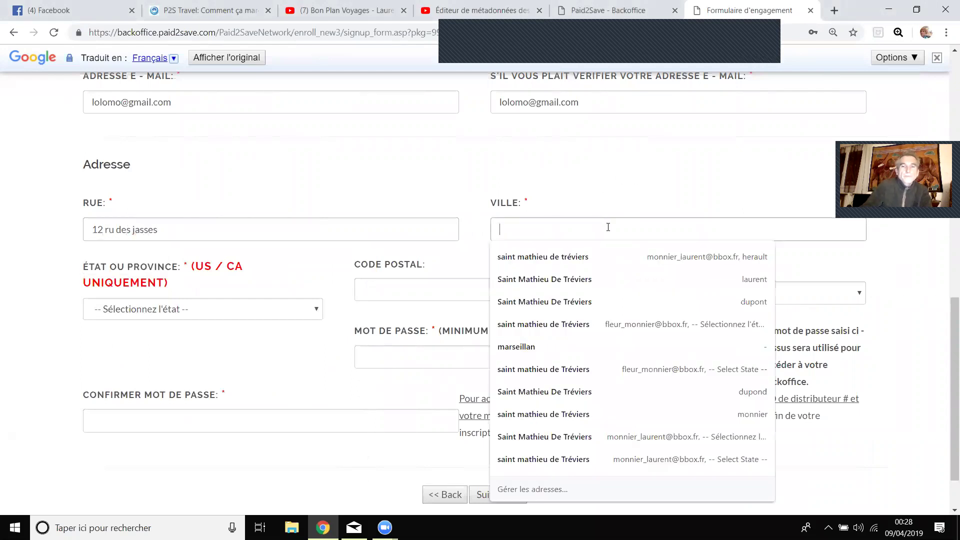
pyautogui.write('marsei')
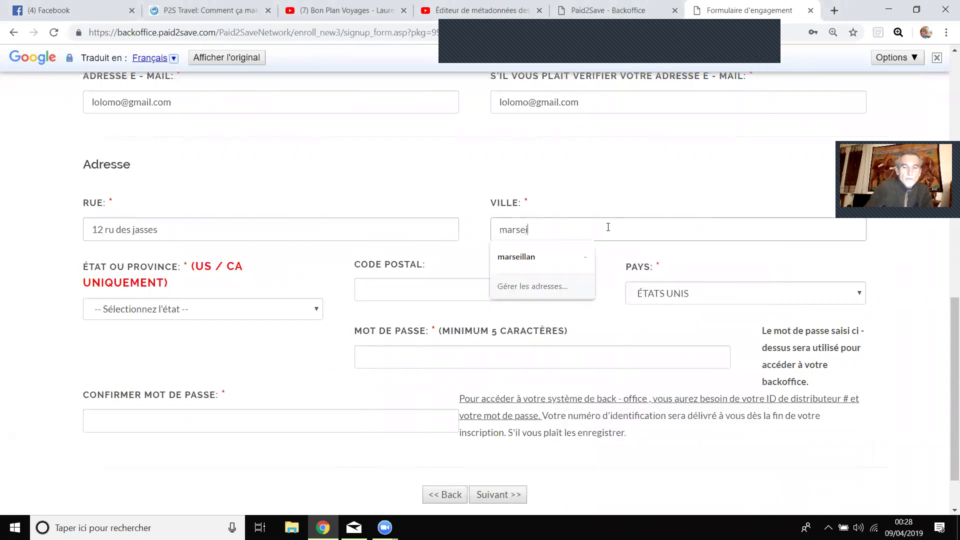
pyautogui.write('lle')
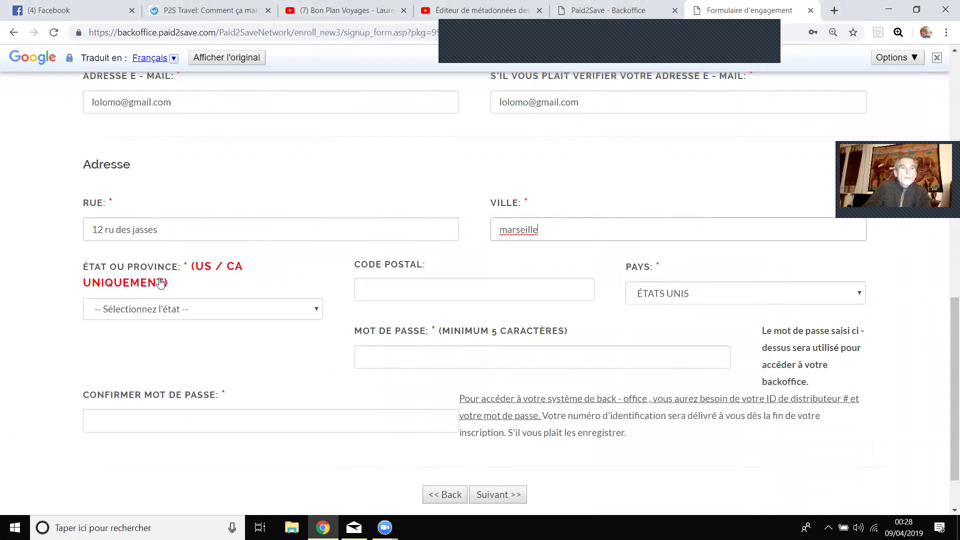
pyautogui.moveTo(162, 283)
pyautogui.scroll(-1, 215, 359)
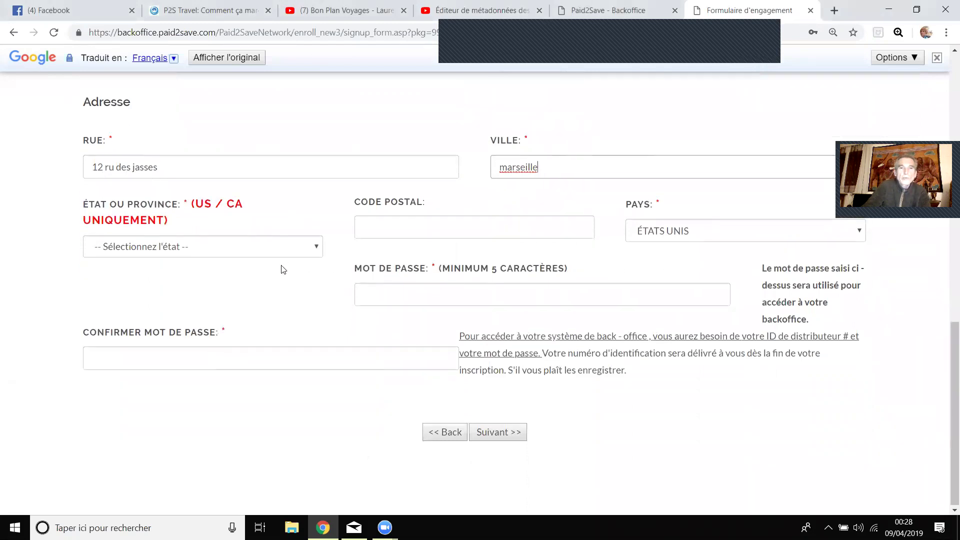
pyautogui.click(438, 220)
pyautogui.write('13000')
# Set the country in PAYS to FRANCE.
pyautogui.click(676, 233)
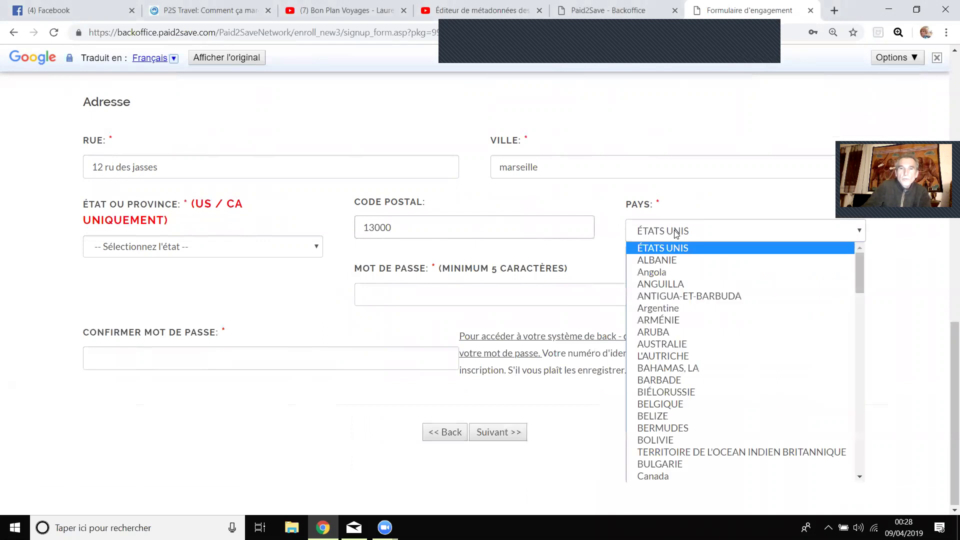
pyautogui.scroll(-5, 674, 325)
pyautogui.scroll(-5, 674, 325)
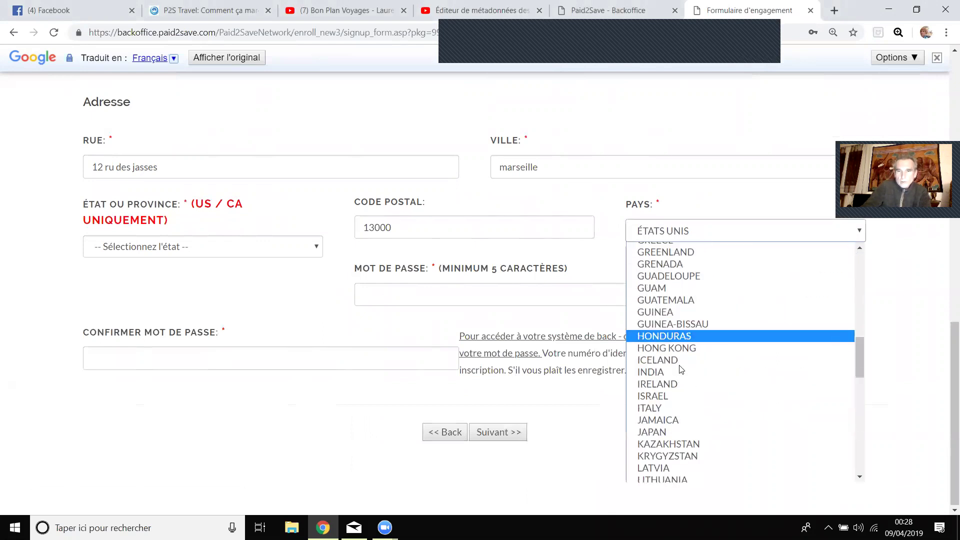
pyautogui.scroll(3, 687, 360)
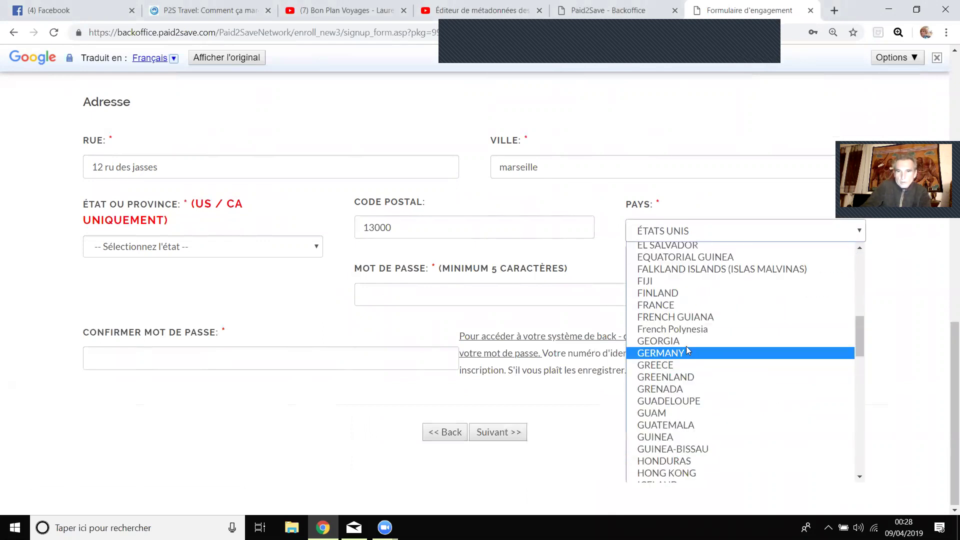
pyautogui.click(684, 303)
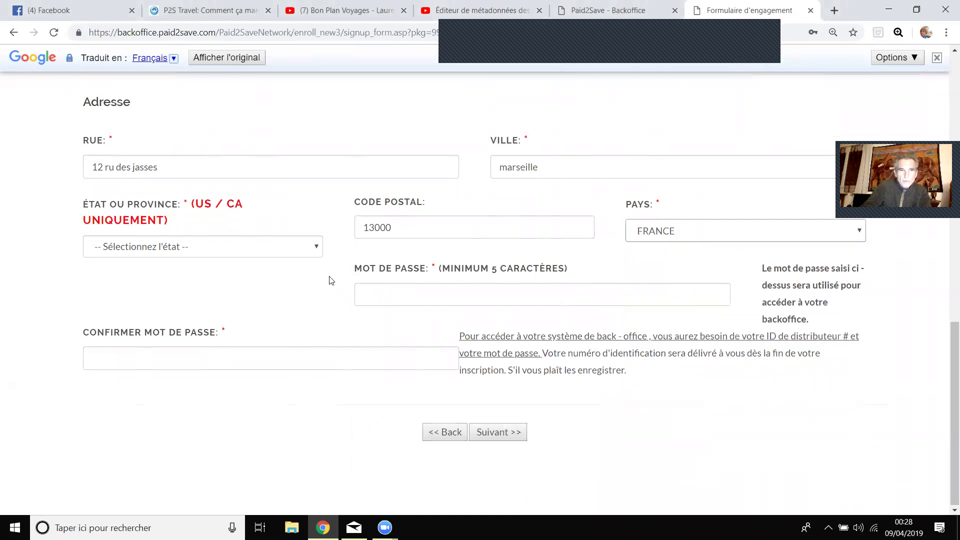
pyautogui.click(442, 294)
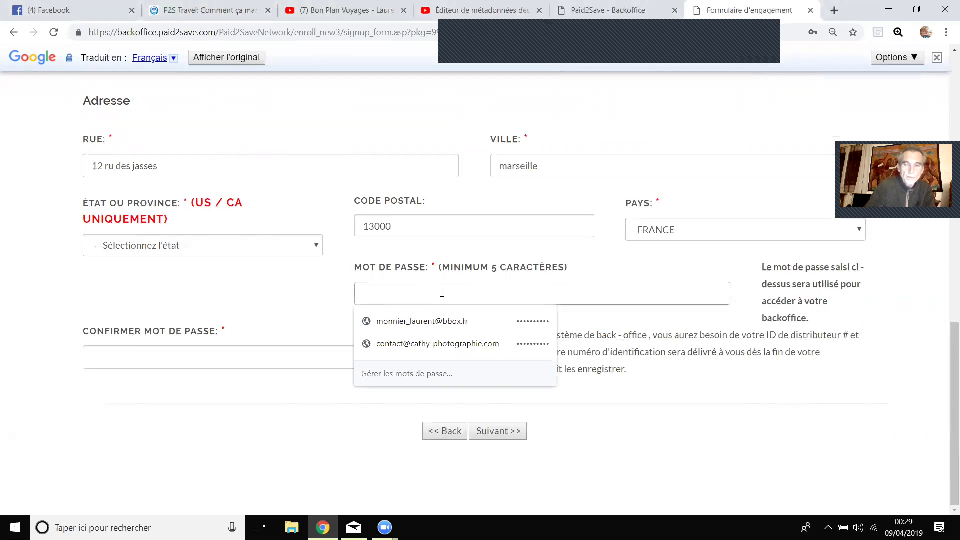
# Enter and confirm the account password, then submit the form with Suivant >>.
pyautogui.write('•••')
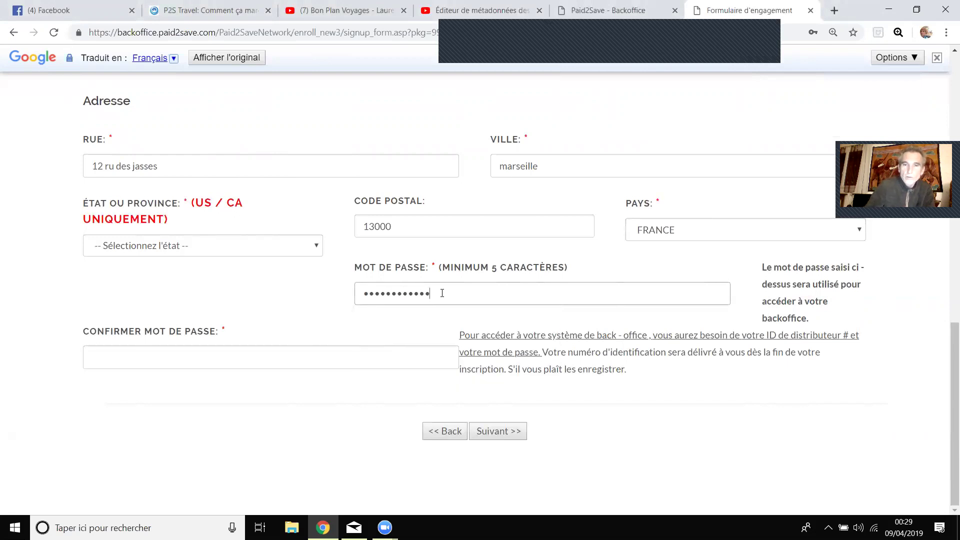
pyautogui.click(164, 360)
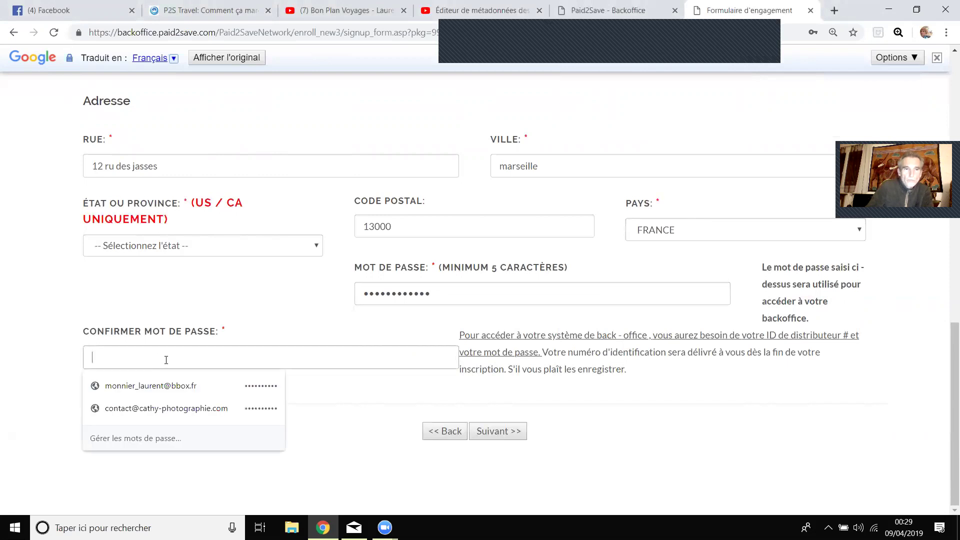
pyautogui.write('••')
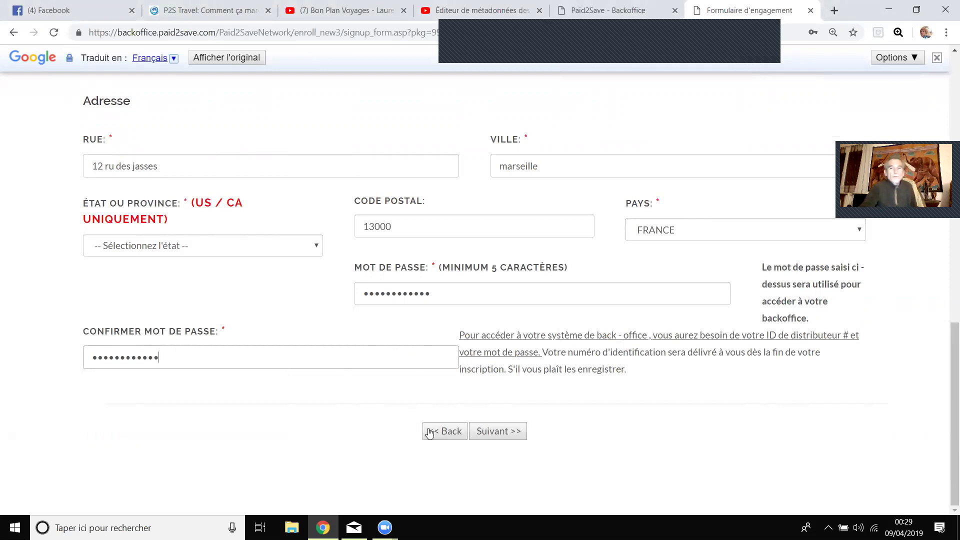
pyautogui.click(506, 433)
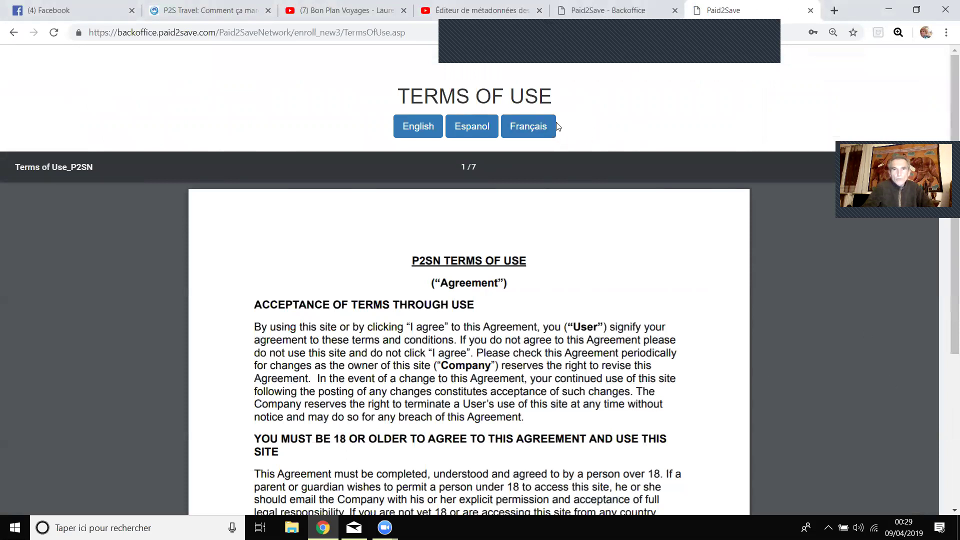
# Show the Terms of Use in French, read through them and accept.
pyautogui.click(540, 134)
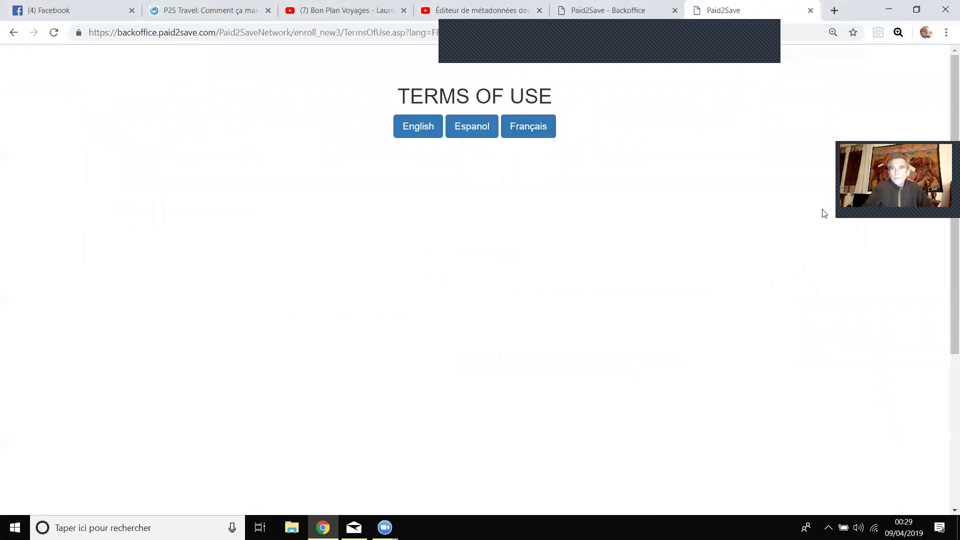
pyautogui.scroll(-10, 909, 278)
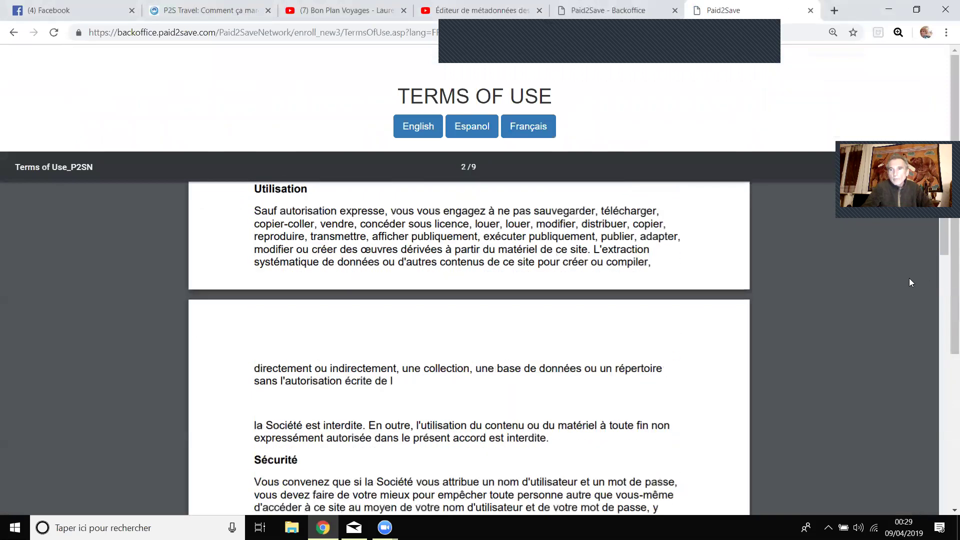
pyautogui.scroll(-5, 909, 282)
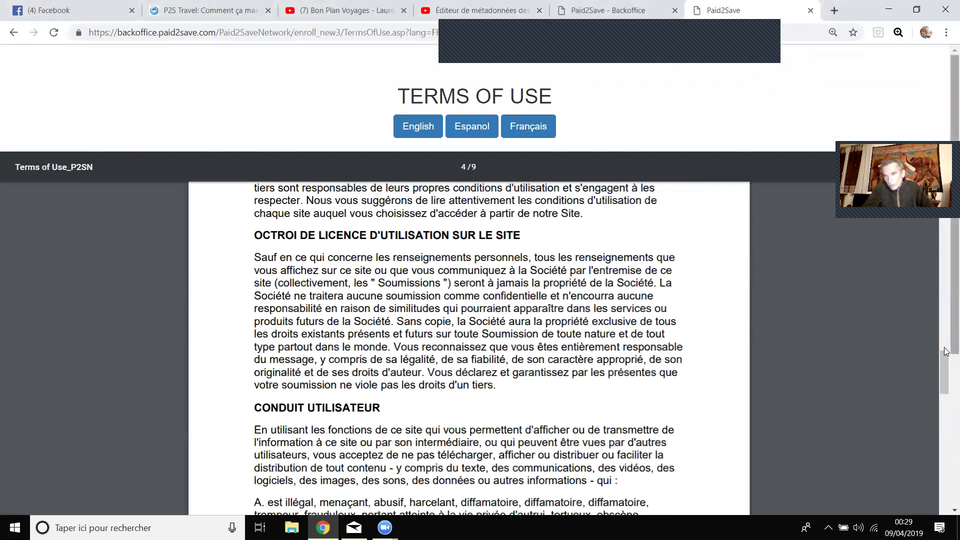
pyautogui.scroll(-4, 945, 367)
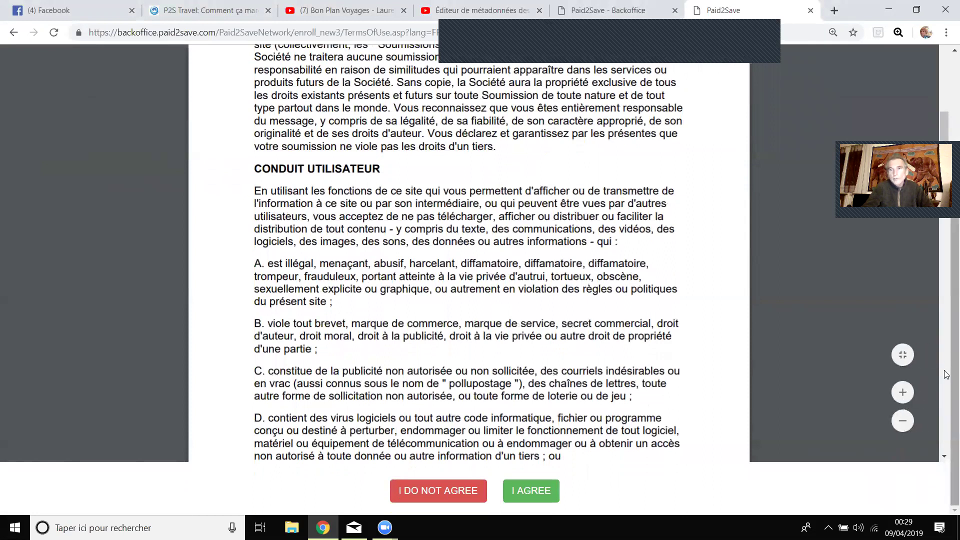
pyautogui.click(545, 495)
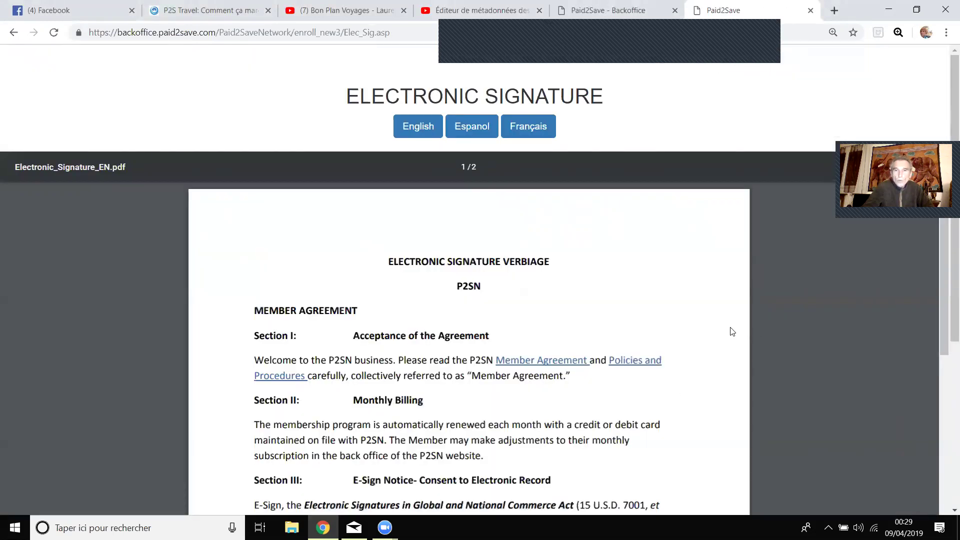
# Sign the electronic signature agreement with the member's name and agree.
pyautogui.scroll(-3, 918, 352)
pyautogui.scroll(-2, 946, 366)
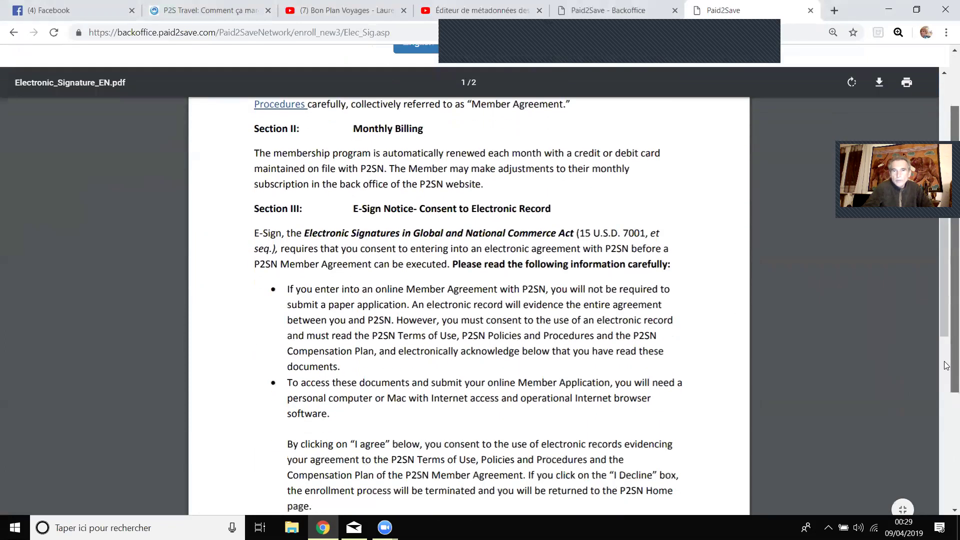
pyautogui.scroll(-5, 946, 365)
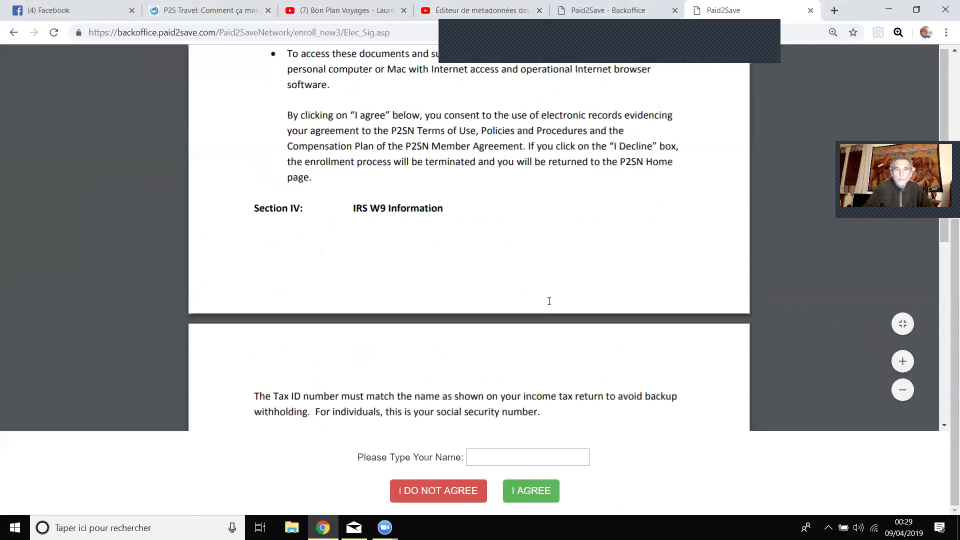
pyautogui.scroll(-3, 549, 301)
pyautogui.click(514, 457)
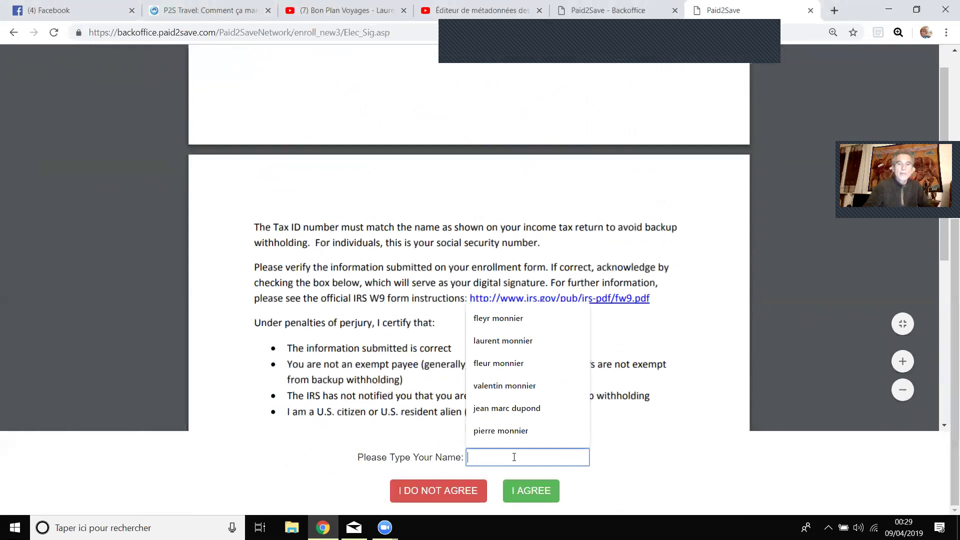
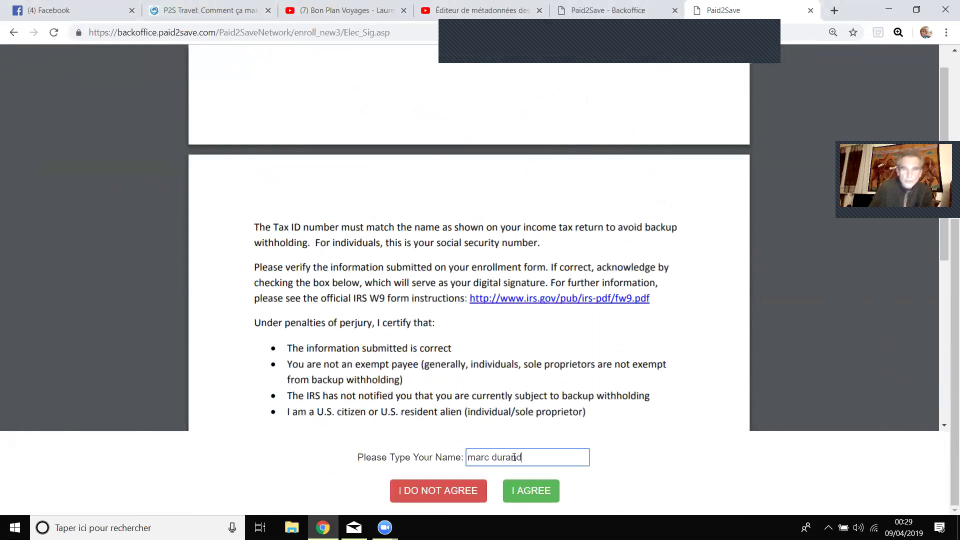
pyautogui.click(531, 494)
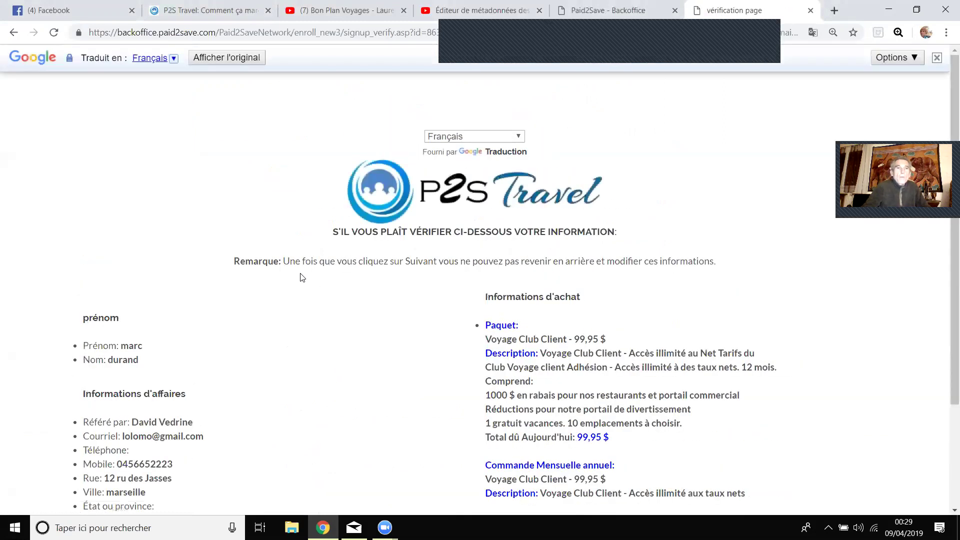
# Continue past the verification page and choose Visa/MasterCard credit card payment.
pyautogui.scroll(-3, 303, 274)
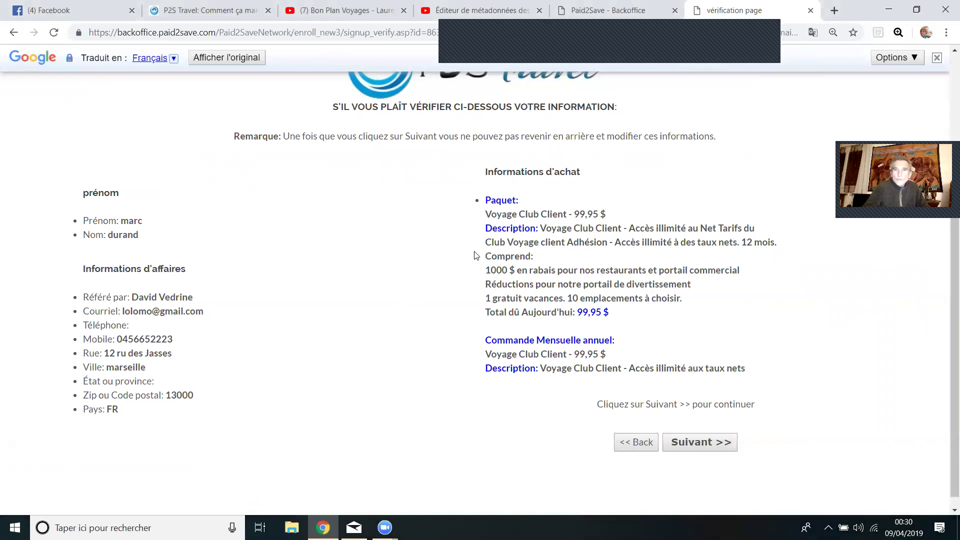
pyautogui.click(691, 447)
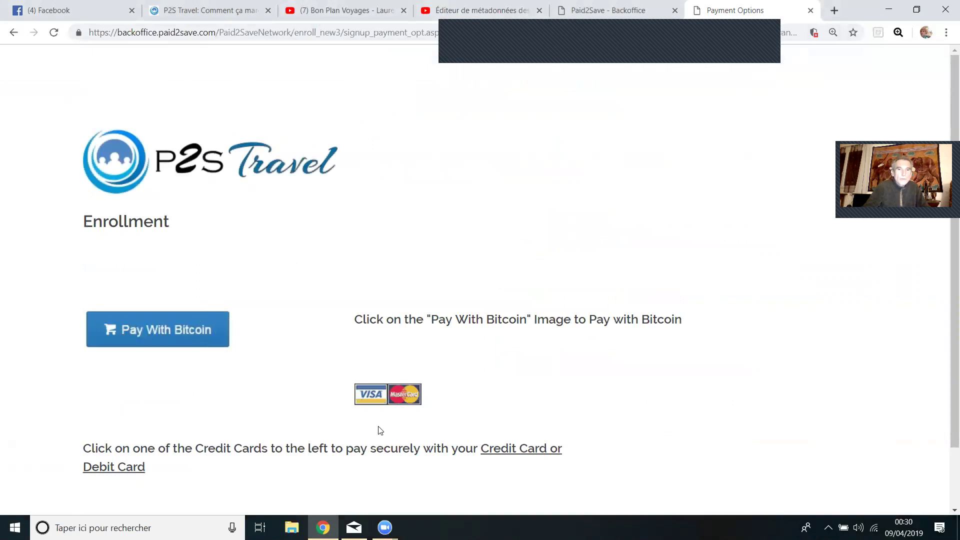
pyautogui.click(381, 404)
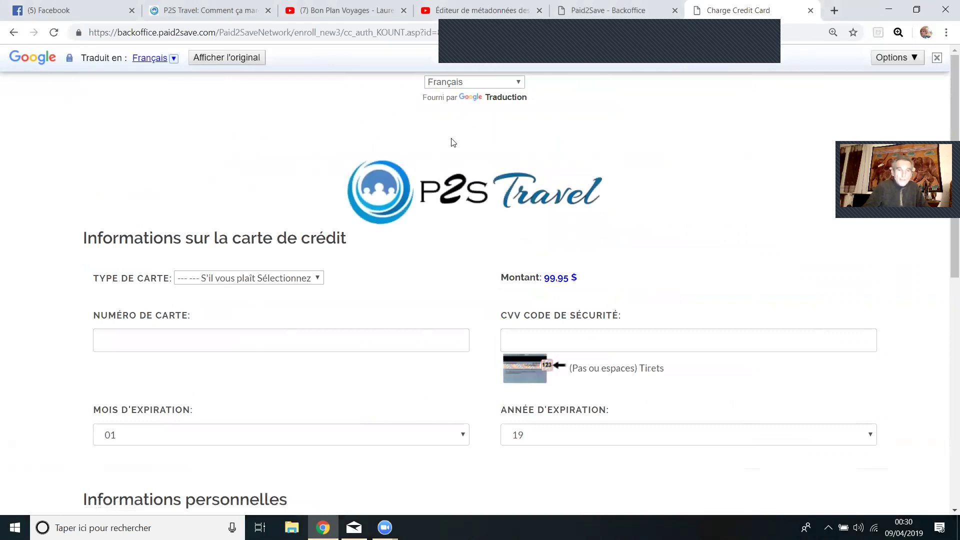
# Switch the credit card page from the French translation back to original English.
pyautogui.scroll(-1, 322, 156)
pyautogui.scroll(-1, 322, 156)
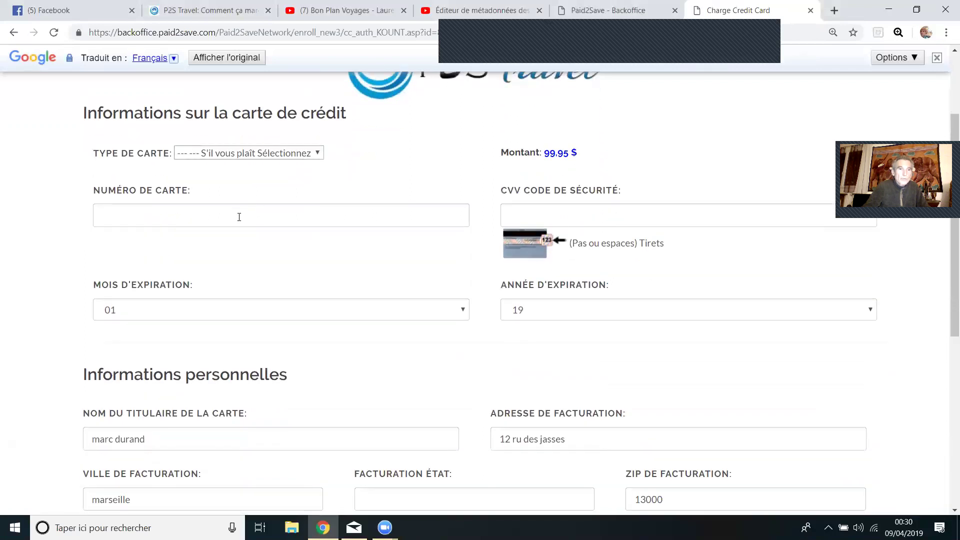
pyautogui.click(157, 310)
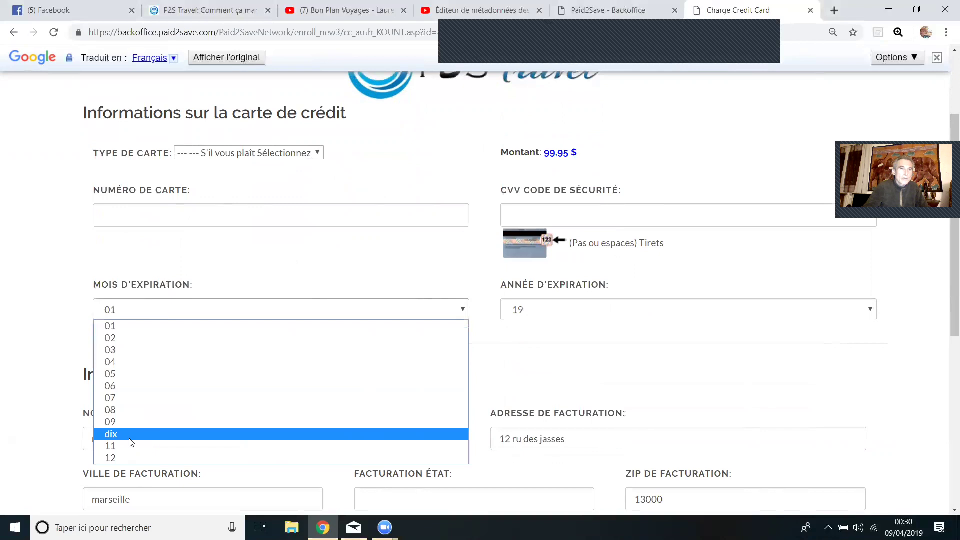
pyautogui.click(79, 268)
pyautogui.scroll(3, 95, 283)
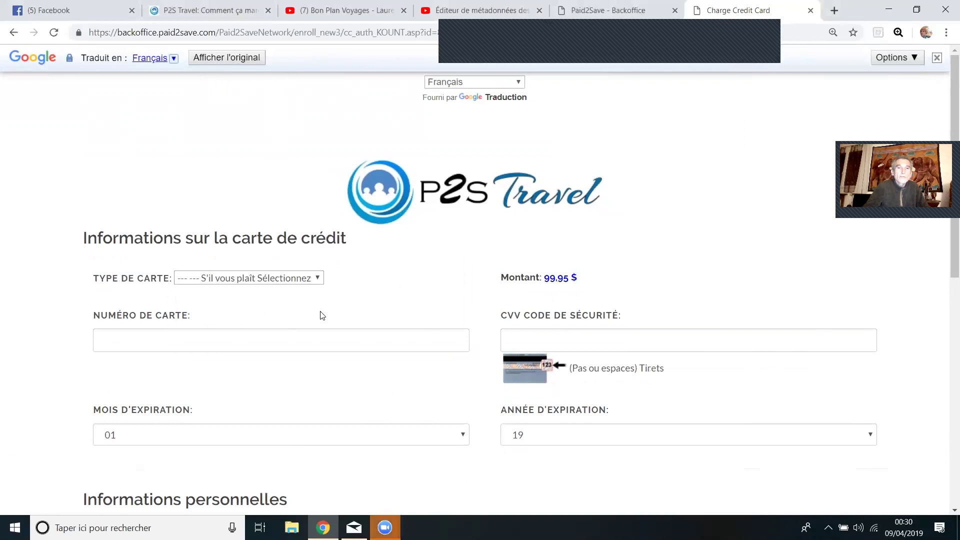
pyautogui.click(242, 58)
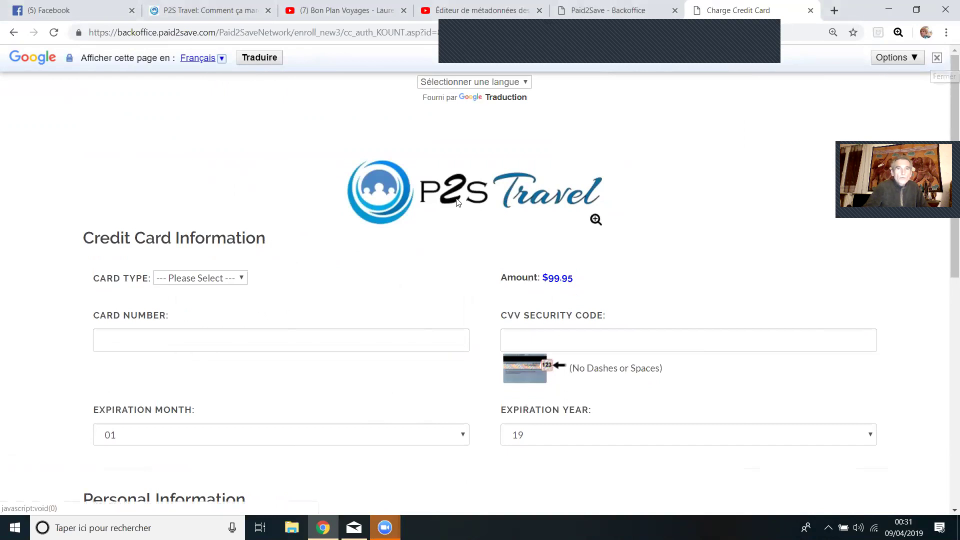
# Set the Card Type to Visa.
pyautogui.scroll(-1, 373, 216)
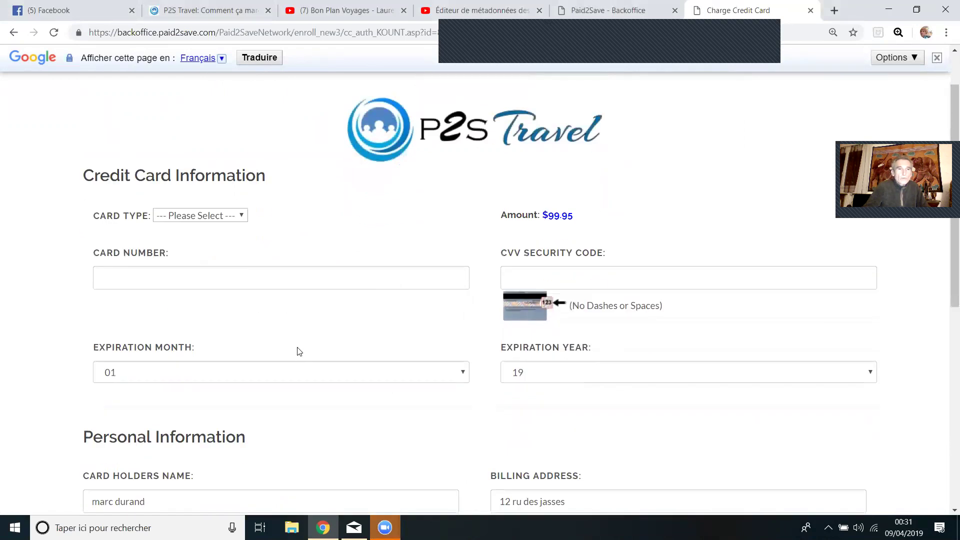
pyautogui.click(295, 378)
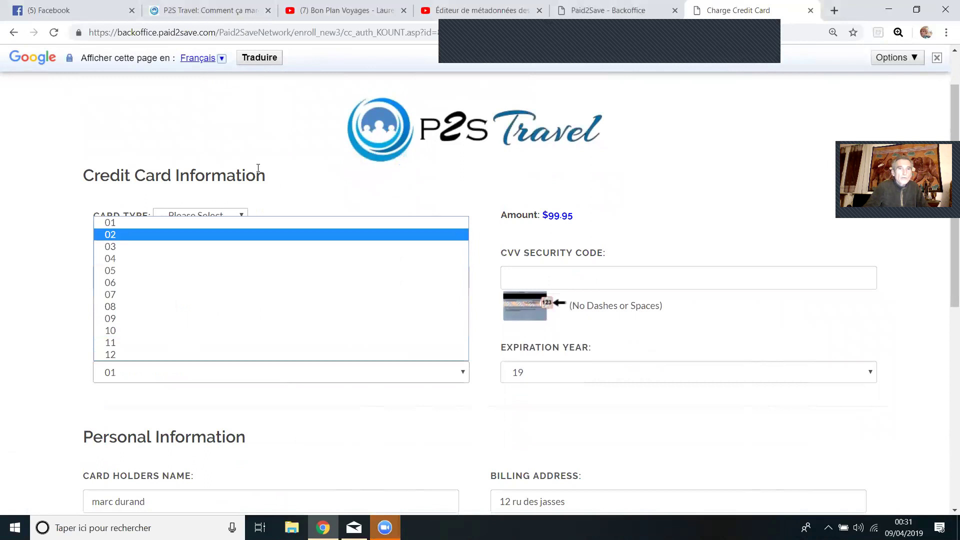
pyautogui.click(208, 216)
pyautogui.click(208, 215)
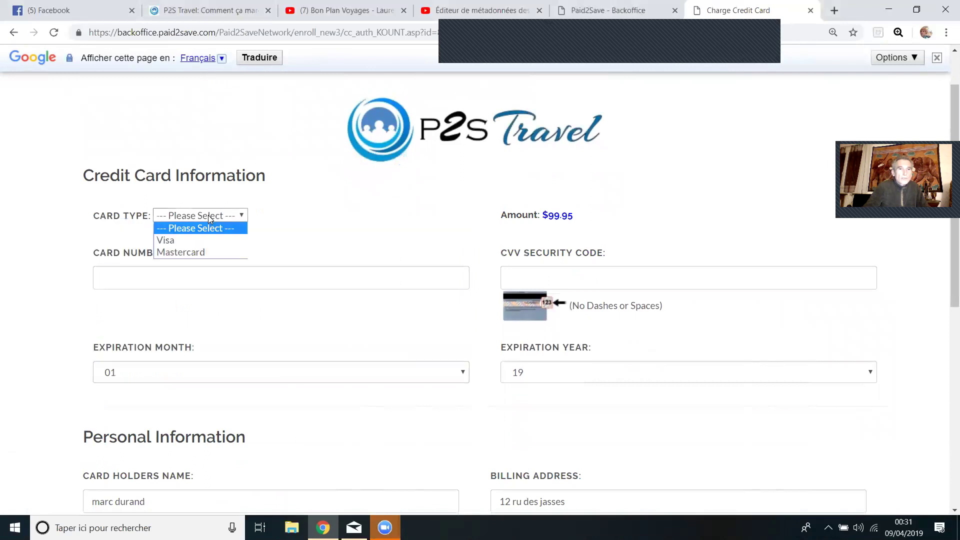
pyautogui.click(208, 242)
# Enter the card number and the CVV security code.
pyautogui.scroll(-1, 400, 220)
pyautogui.click(364, 219)
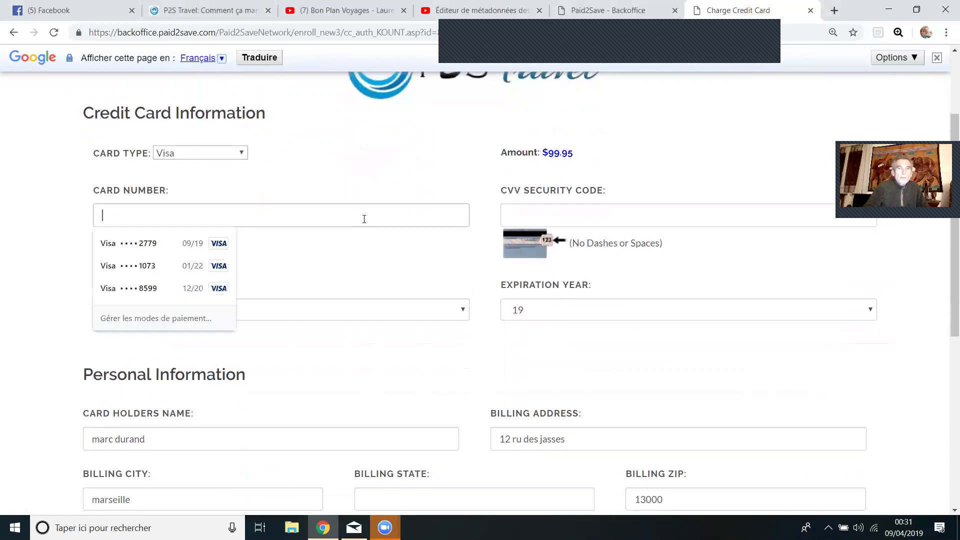
pyautogui.click(582, 225)
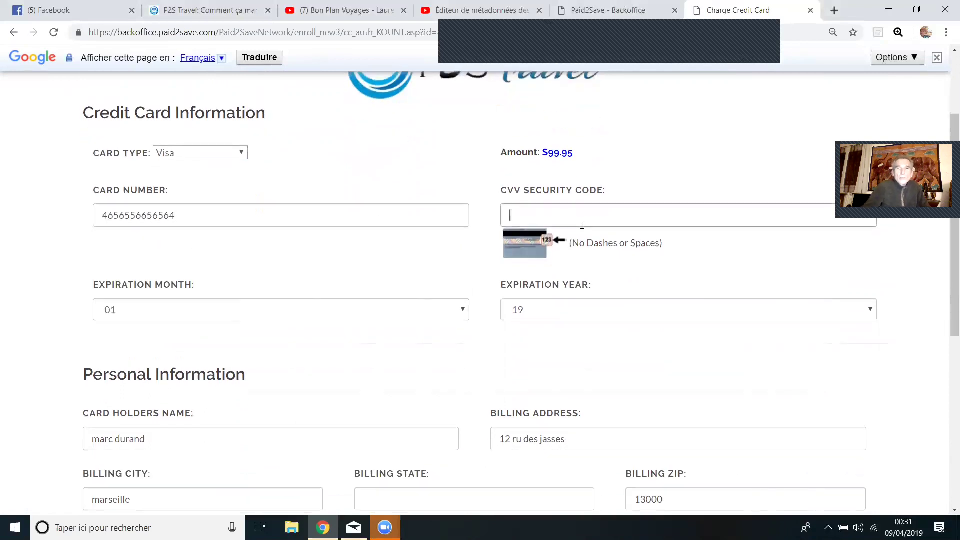
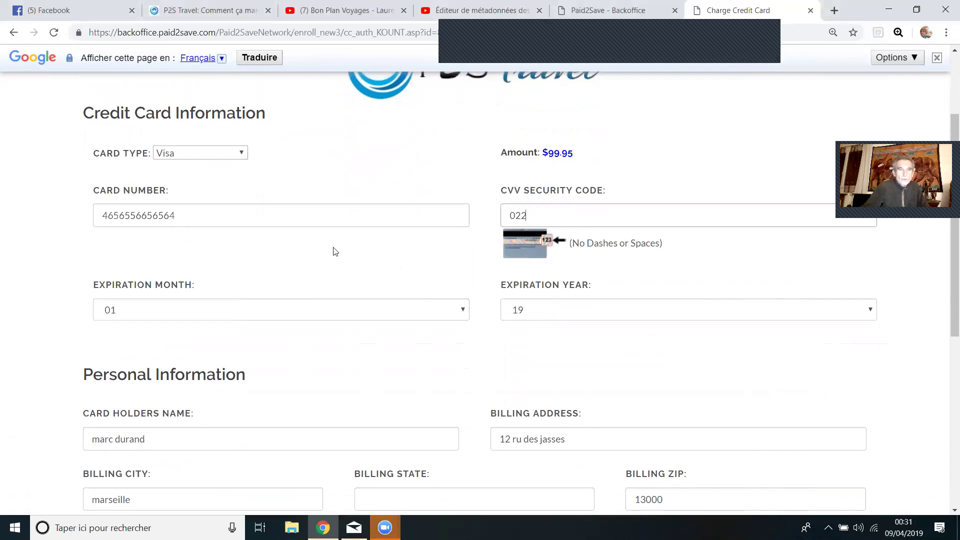
# Set the card expiration to month 08 and year 22.
pyautogui.scroll(-2, 335, 252)
pyautogui.click(295, 186)
pyautogui.click(291, 289)
pyautogui.click(553, 186)
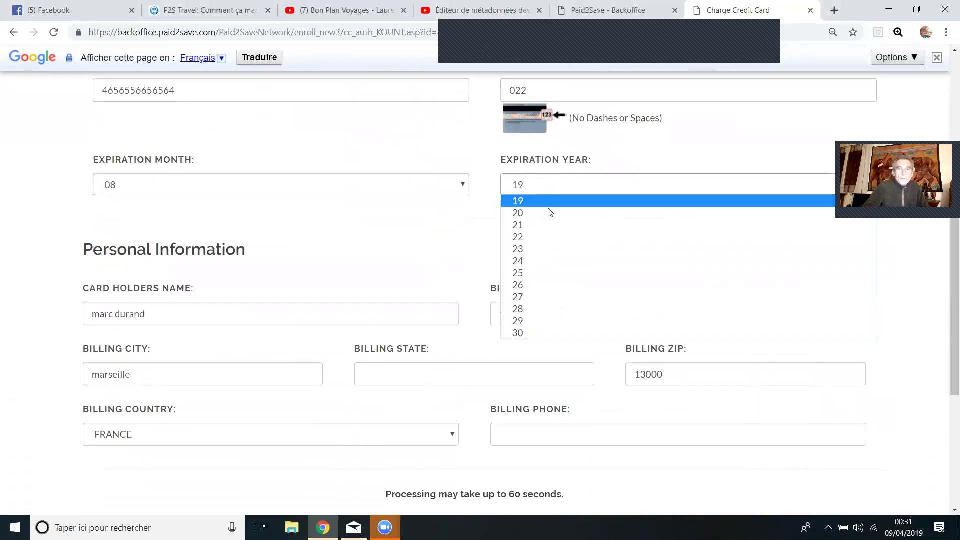
pyautogui.click(549, 238)
pyautogui.scroll(-2, 280, 251)
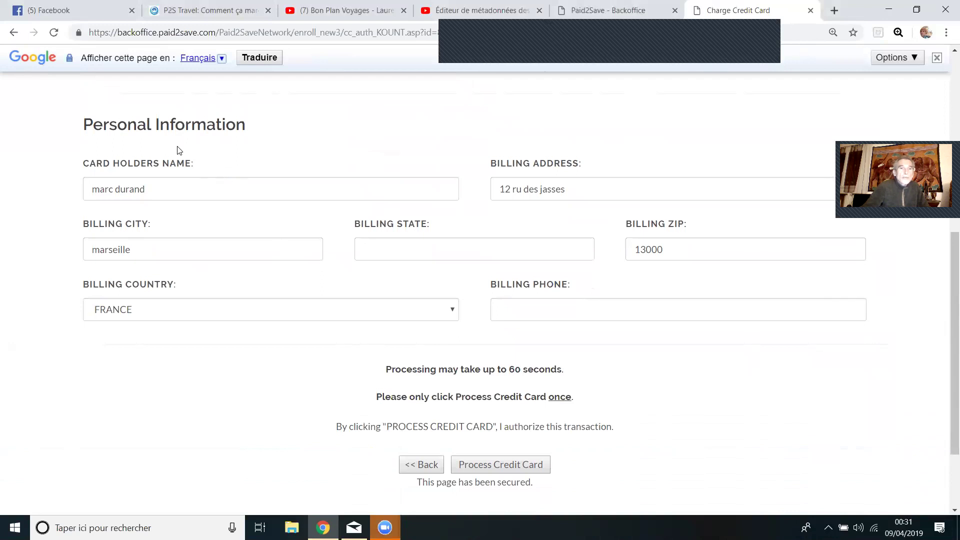
pyautogui.moveTo(174, 193); pyautogui.dragTo(50, 198)
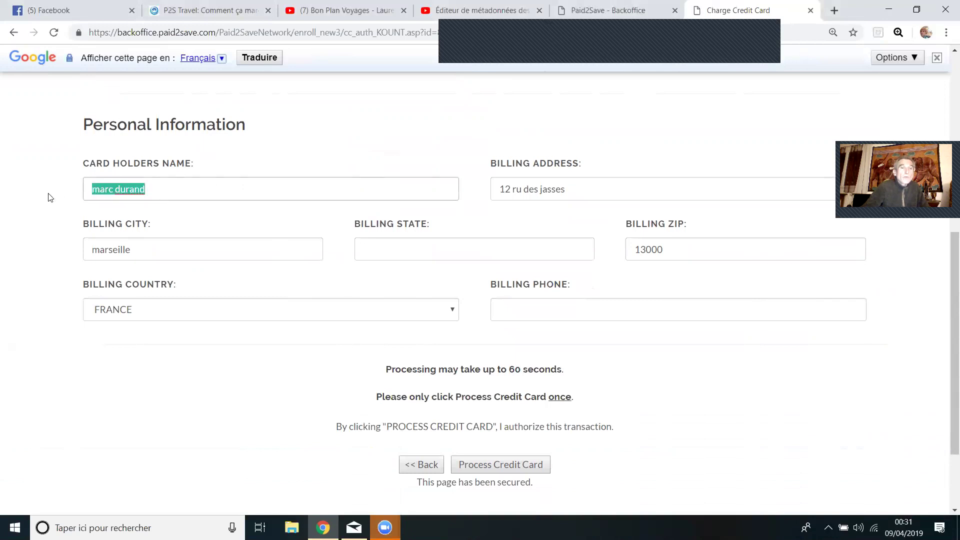
pyautogui.click(179, 190)
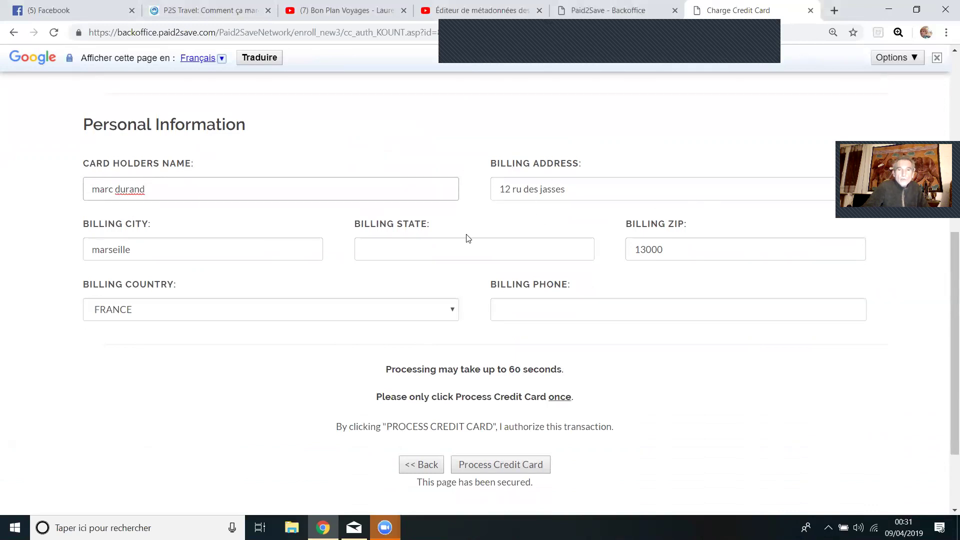
pyautogui.scroll(-1, 400, 250)
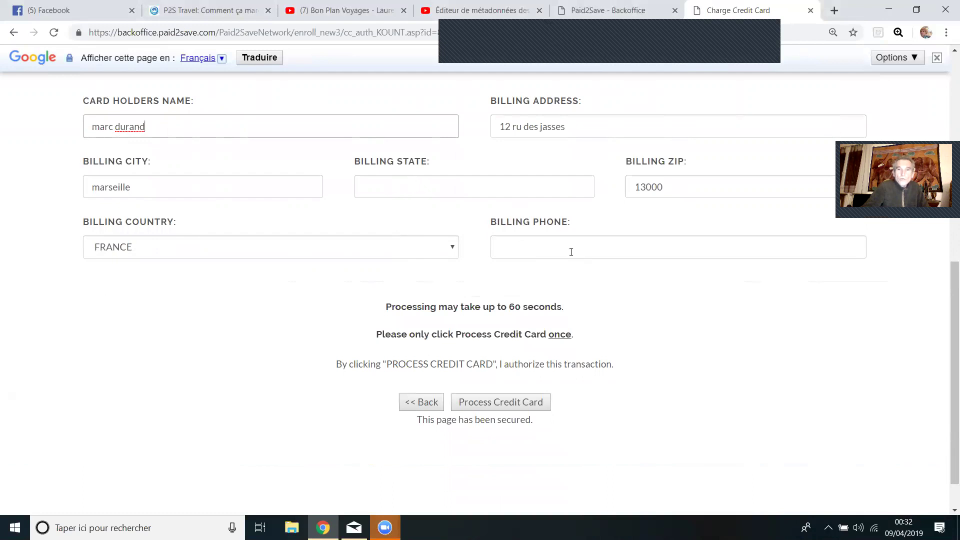
pyautogui.scroll(-1, 571, 252)
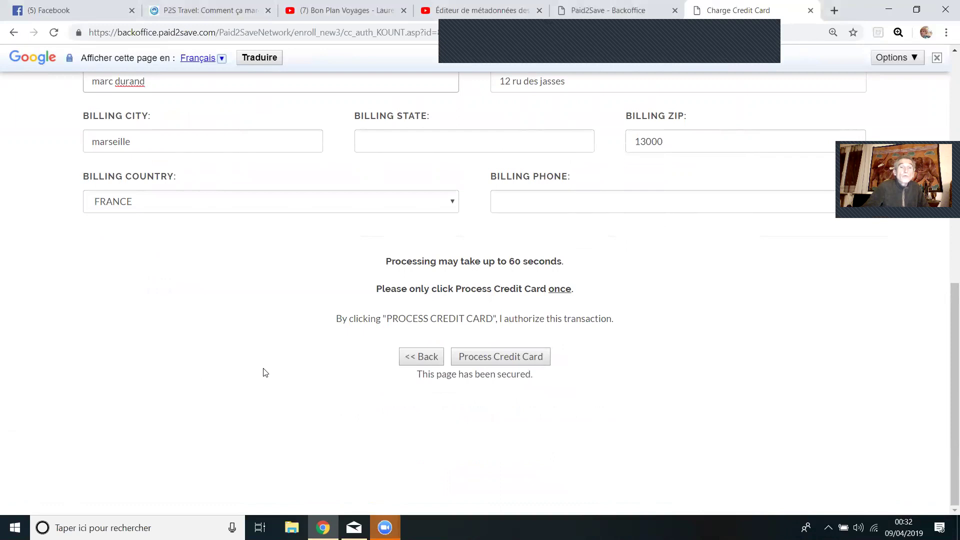
pyautogui.scroll(1, 263, 287)
pyautogui.scroll(4, 261, 285)
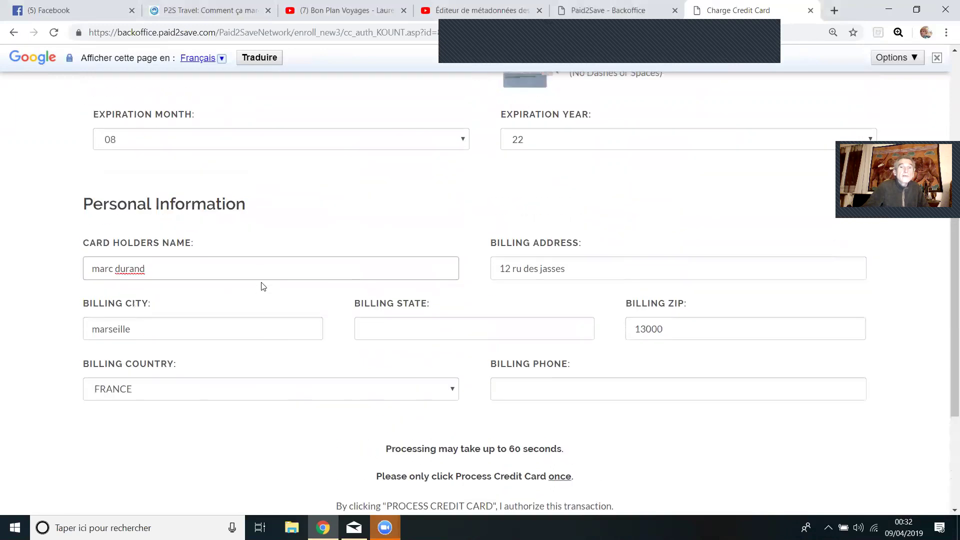